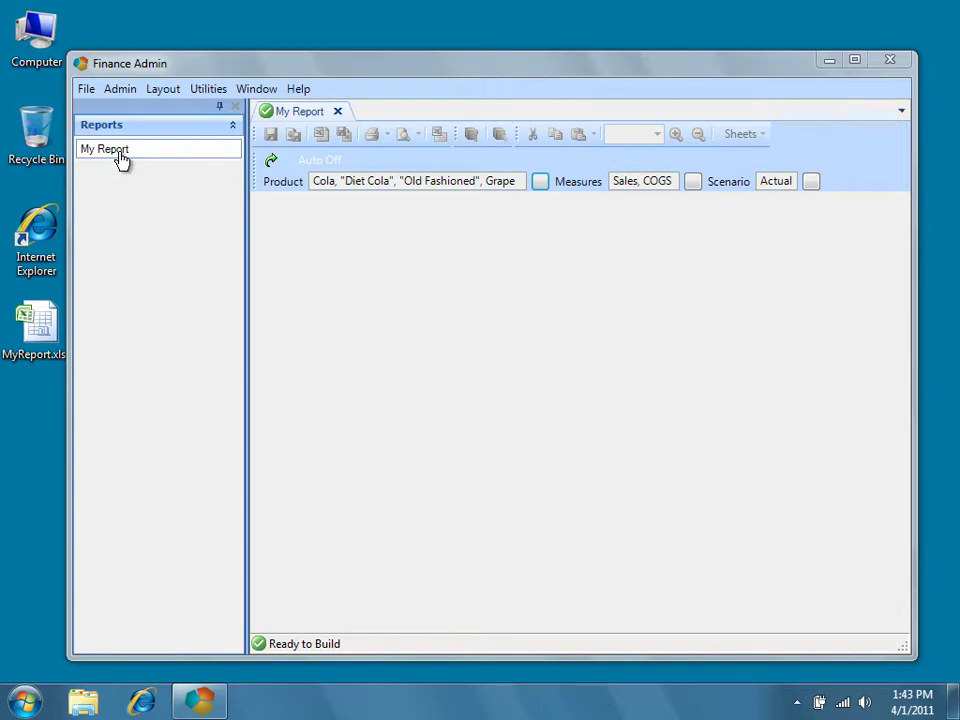
Open the My Report view from the Reports panel in the Views manager for editing
left_click(122, 90)
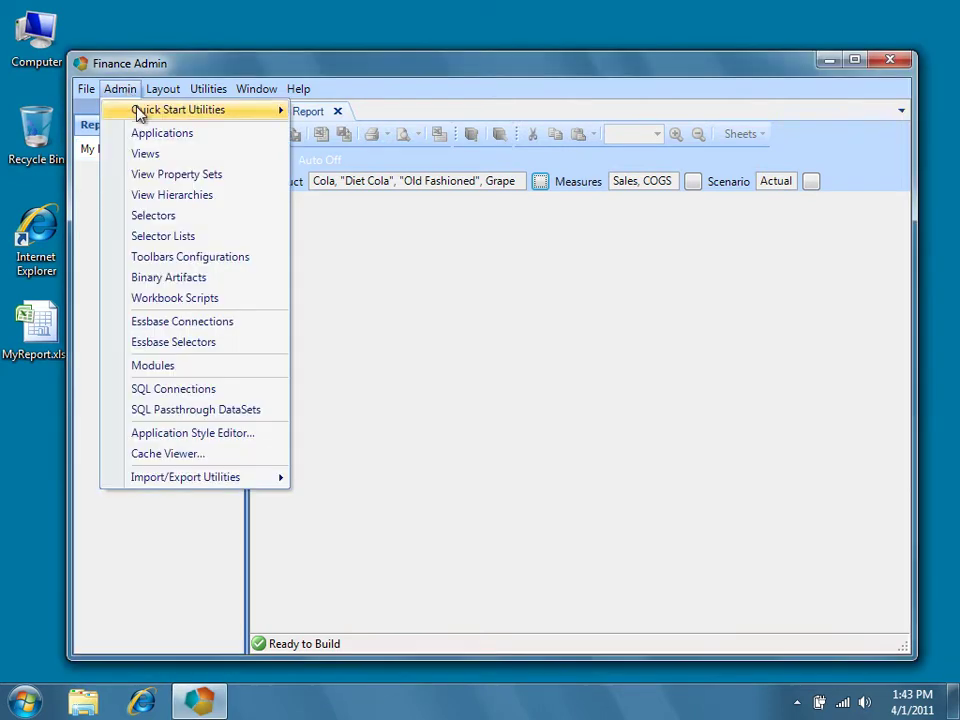
left_click(92, 197)
right_click(163, 158)
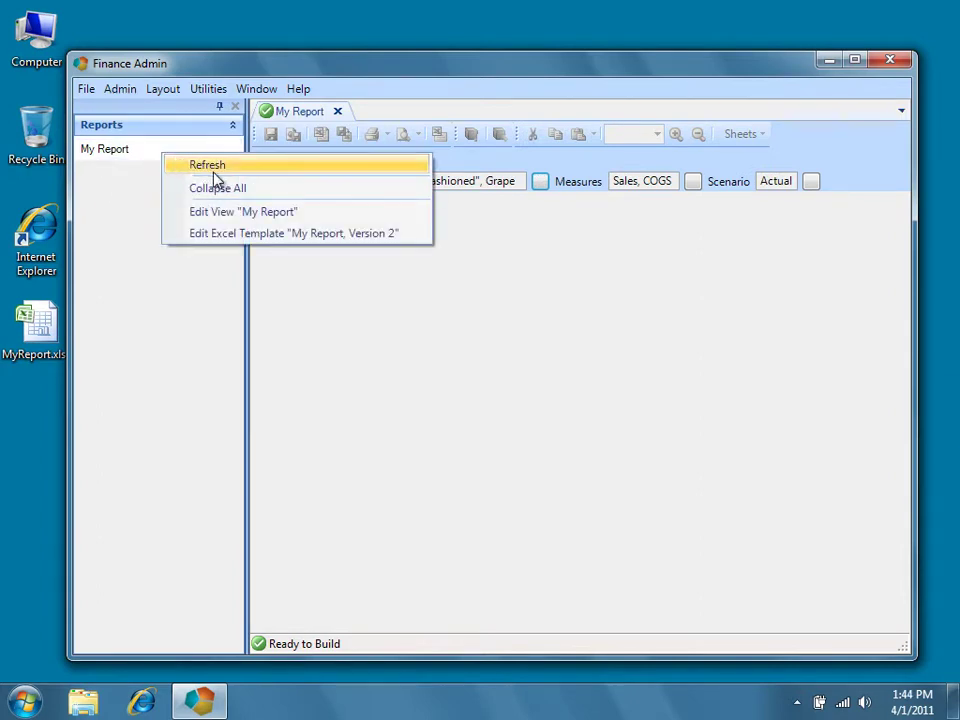
left_click(314, 216)
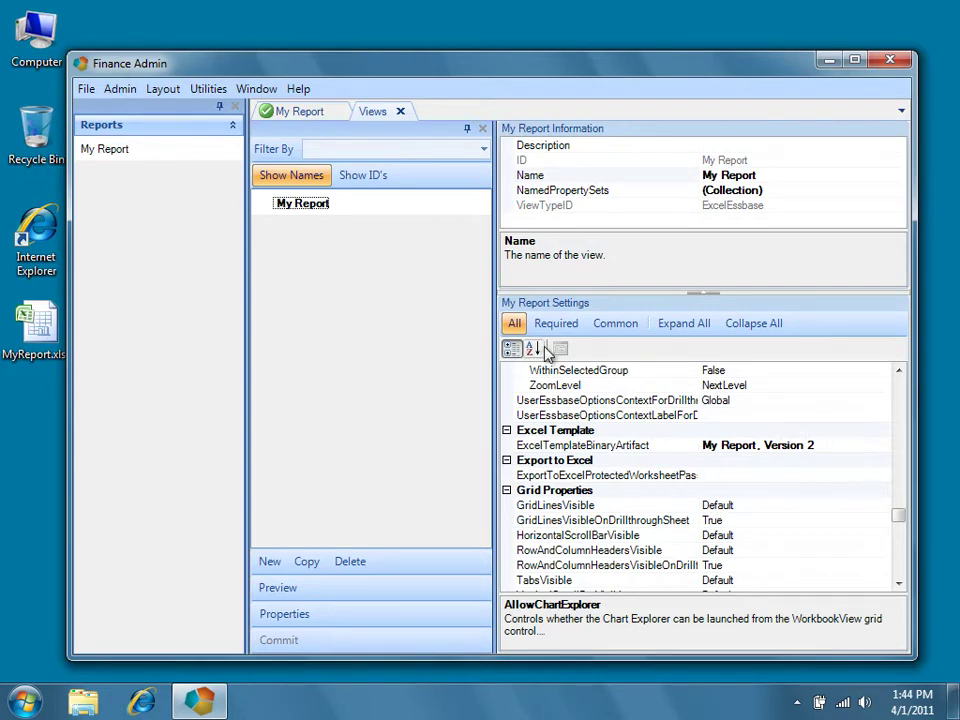
Collapse all setting categories and expand only Behavior, showing AllowPivot, AllowSave and AllowSend
left_click(785, 335)
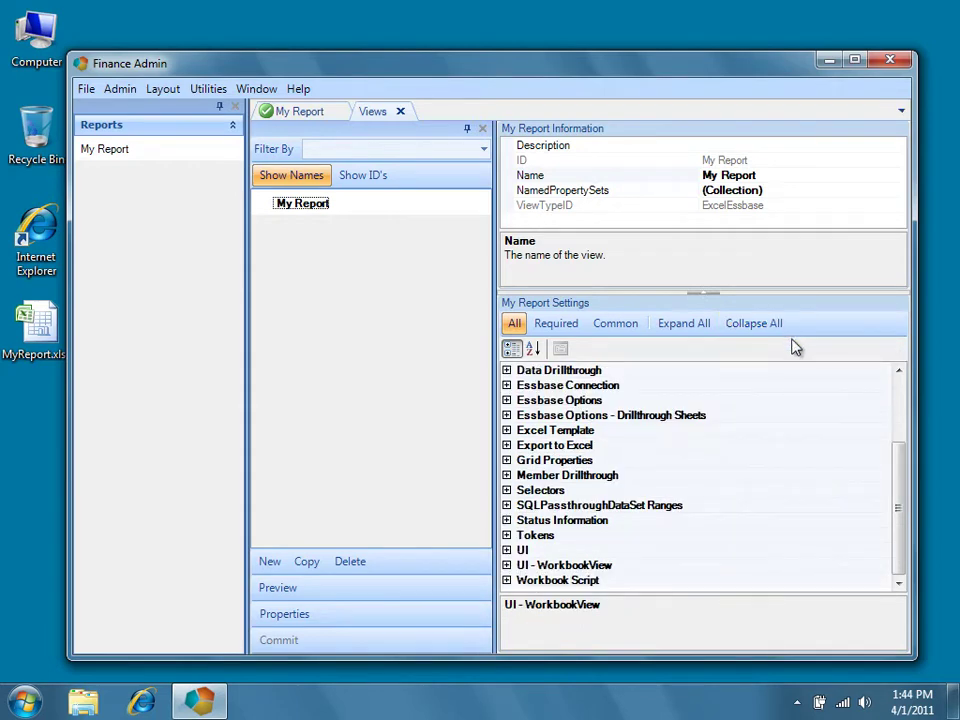
left_click_drag(903, 468, 900, 371)
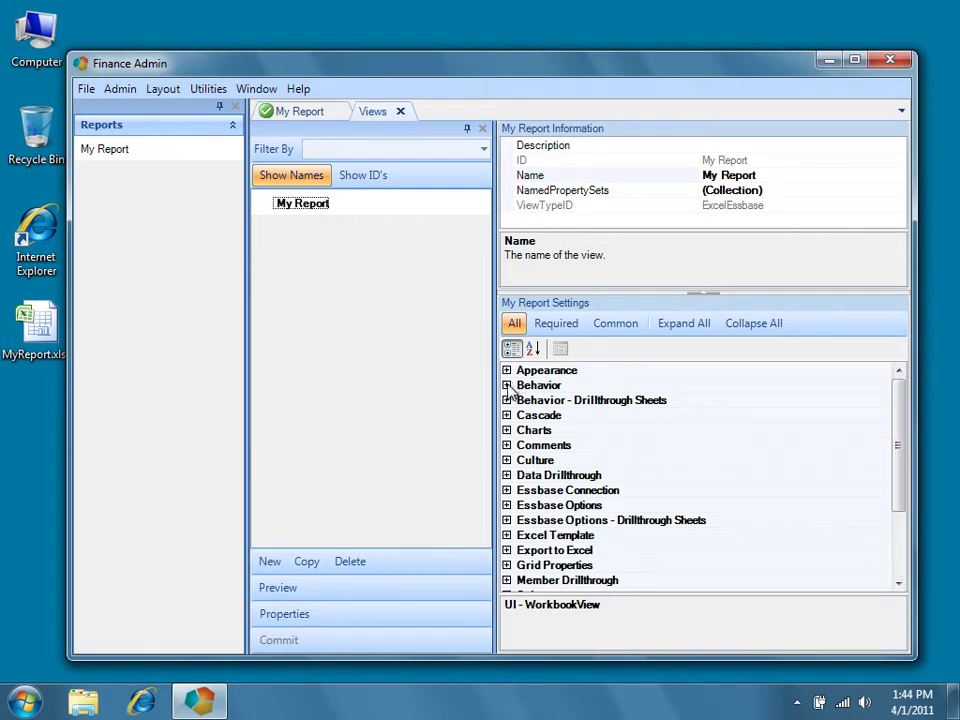
left_click(508, 387)
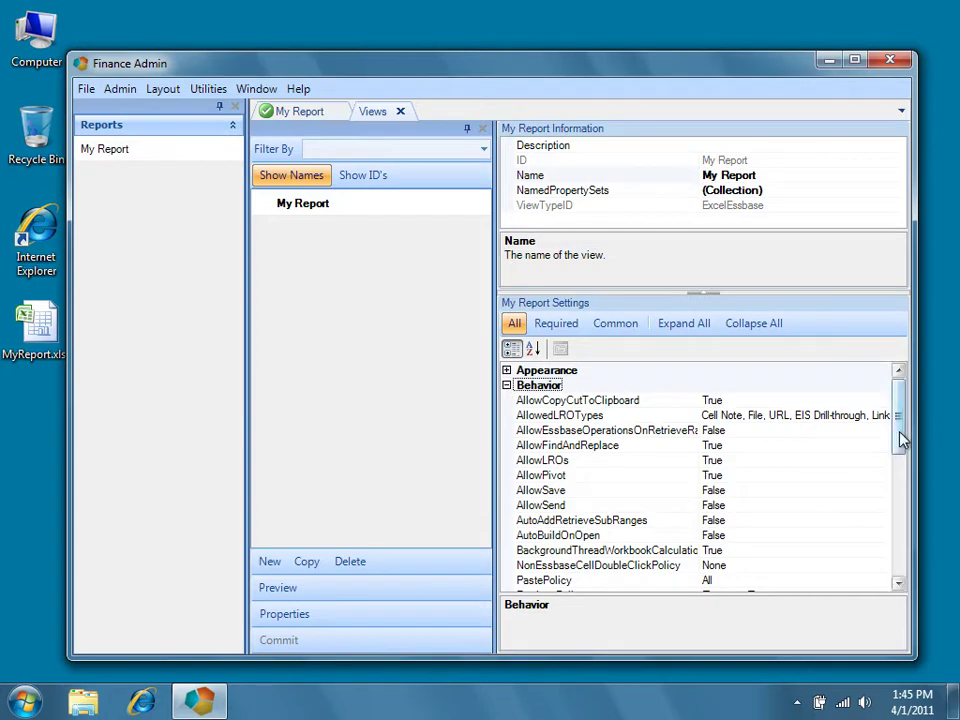
left_click_drag(899, 440, 900, 473)
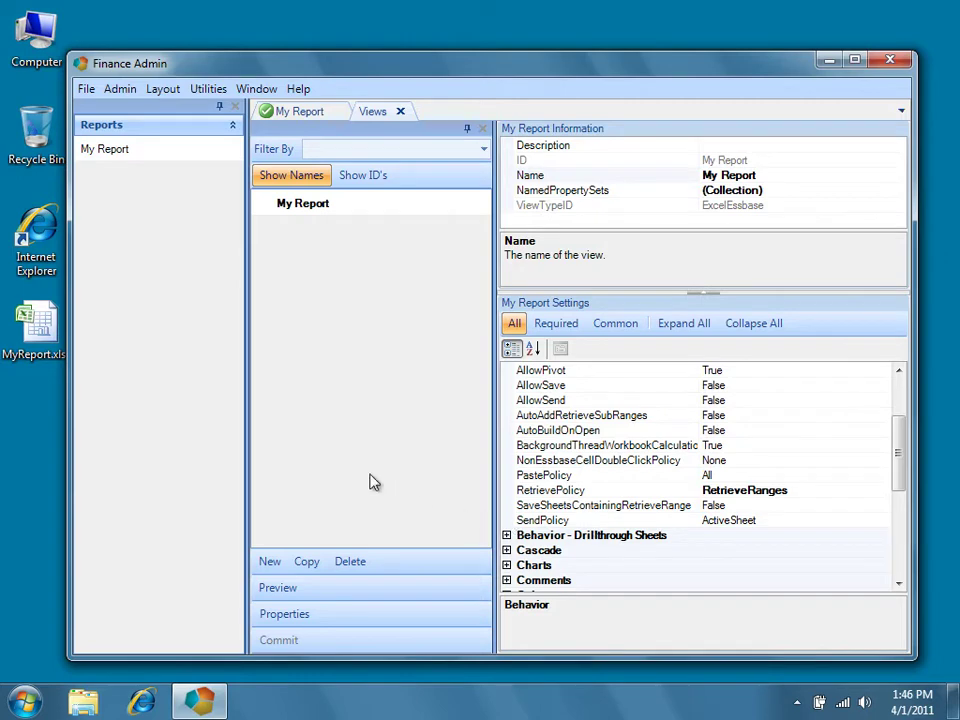
Open the MyReport workbook in Excel and bring up the Formulas ribbon
double_click(37, 330)
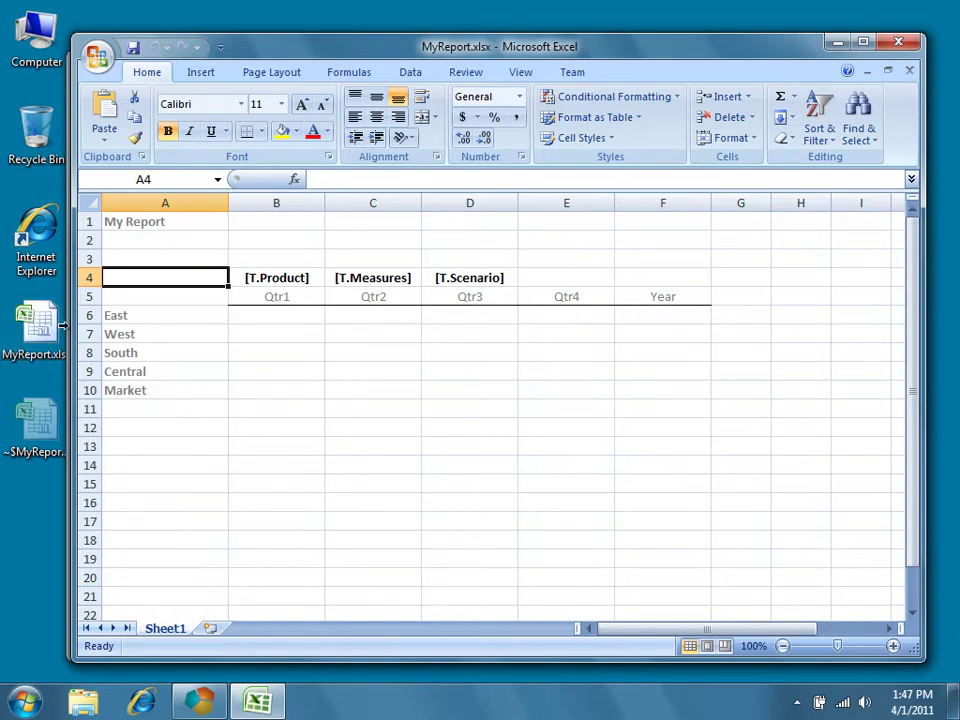
left_click(351, 82)
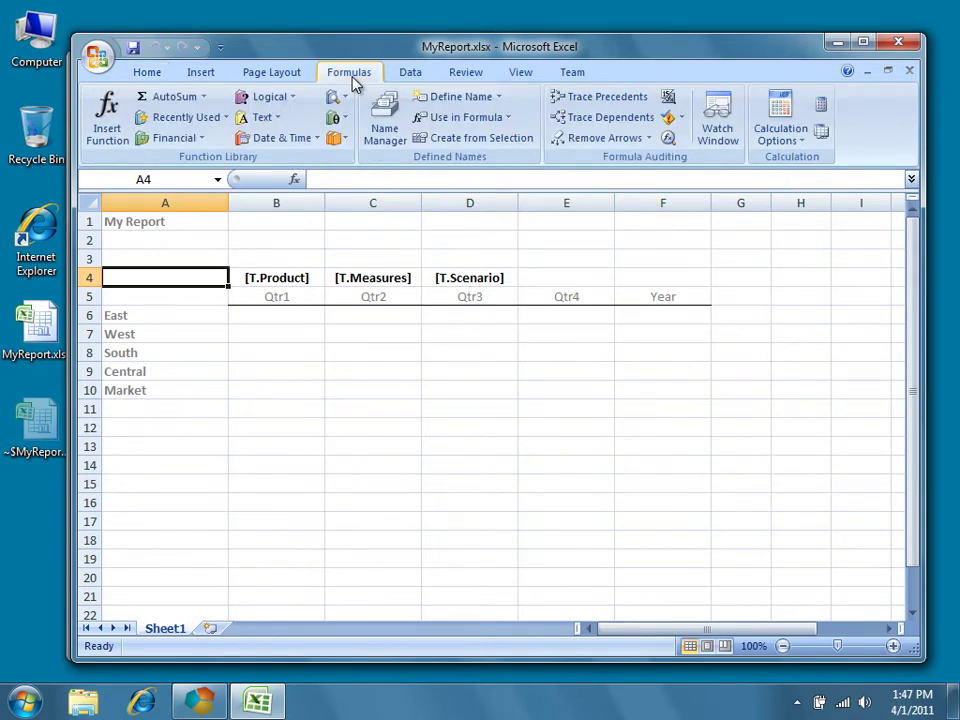
Confirm Ess.Retrieve.Range.1 covers Sheet1!A4:F10, select it, and start a new name there
left_click(372, 124)
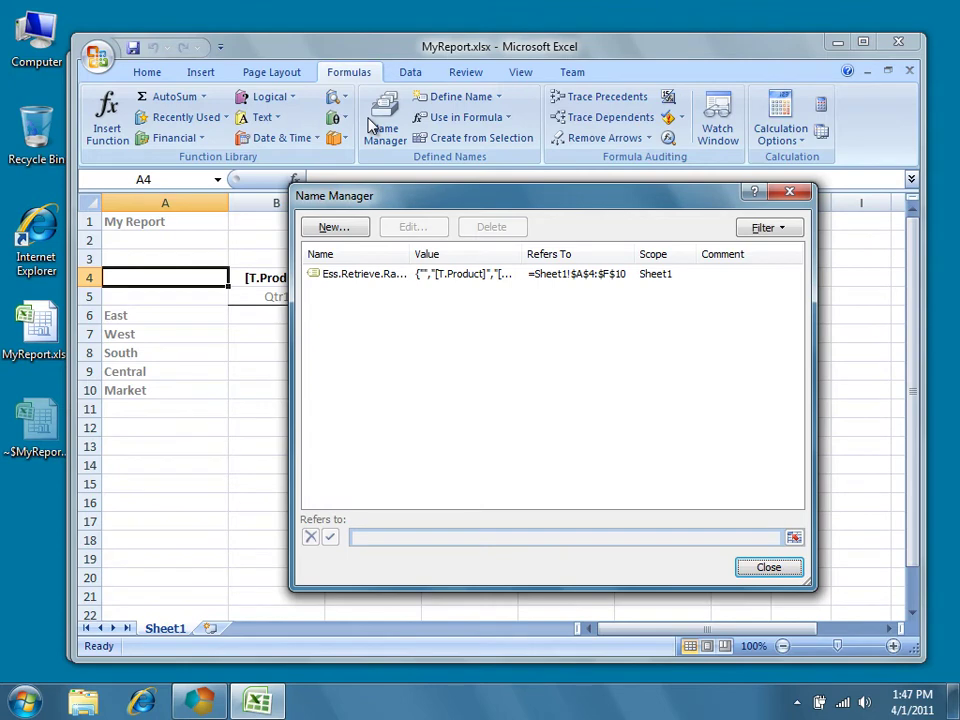
left_click(376, 282)
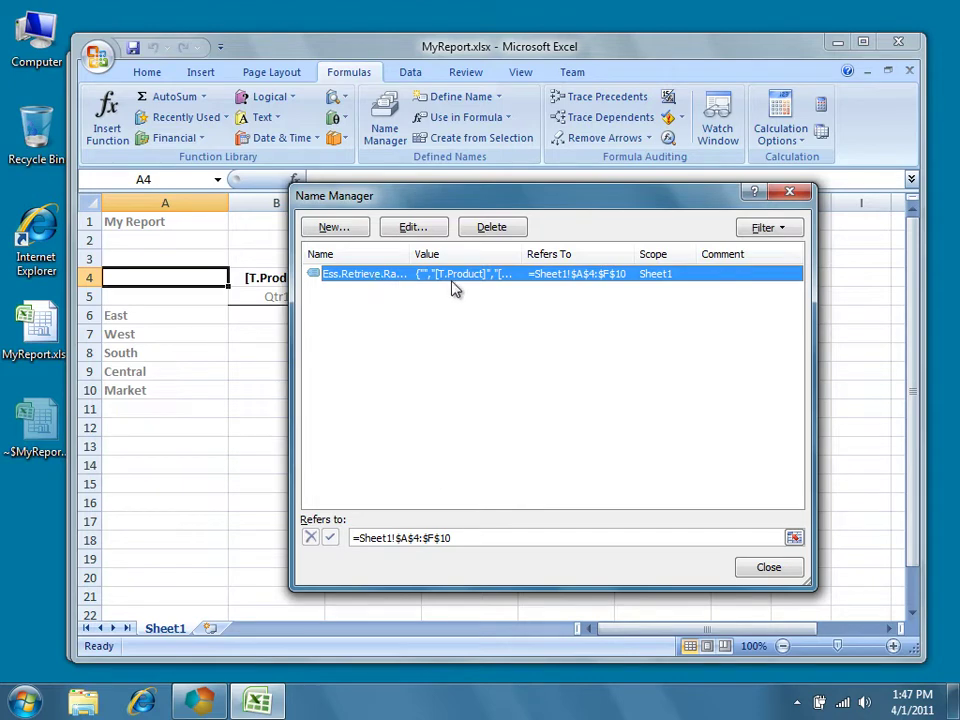
left_click(802, 196)
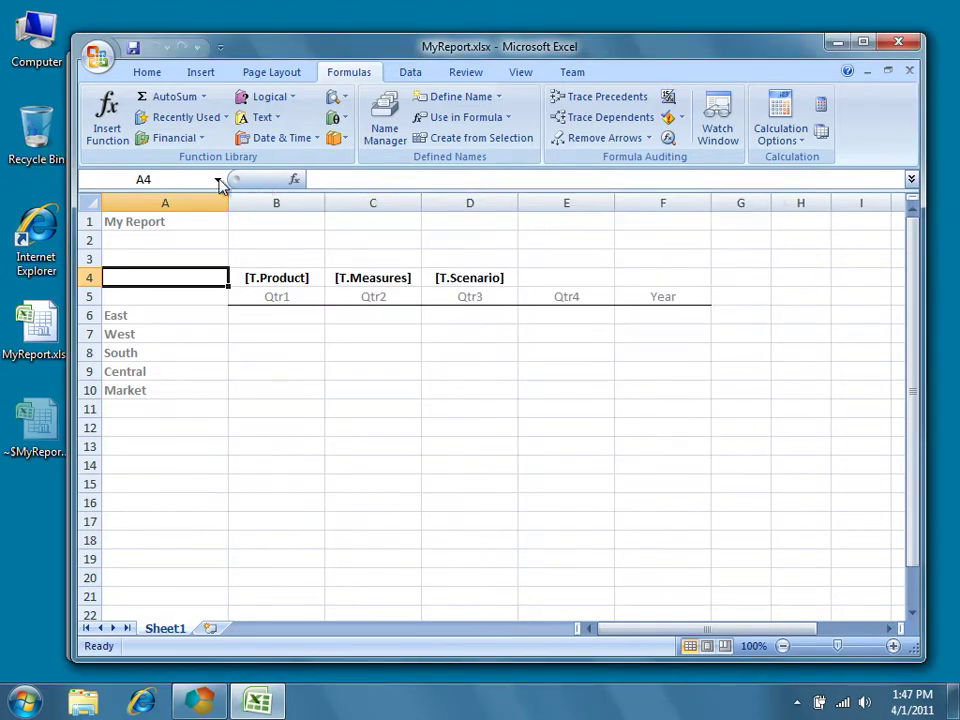
left_click(217, 180)
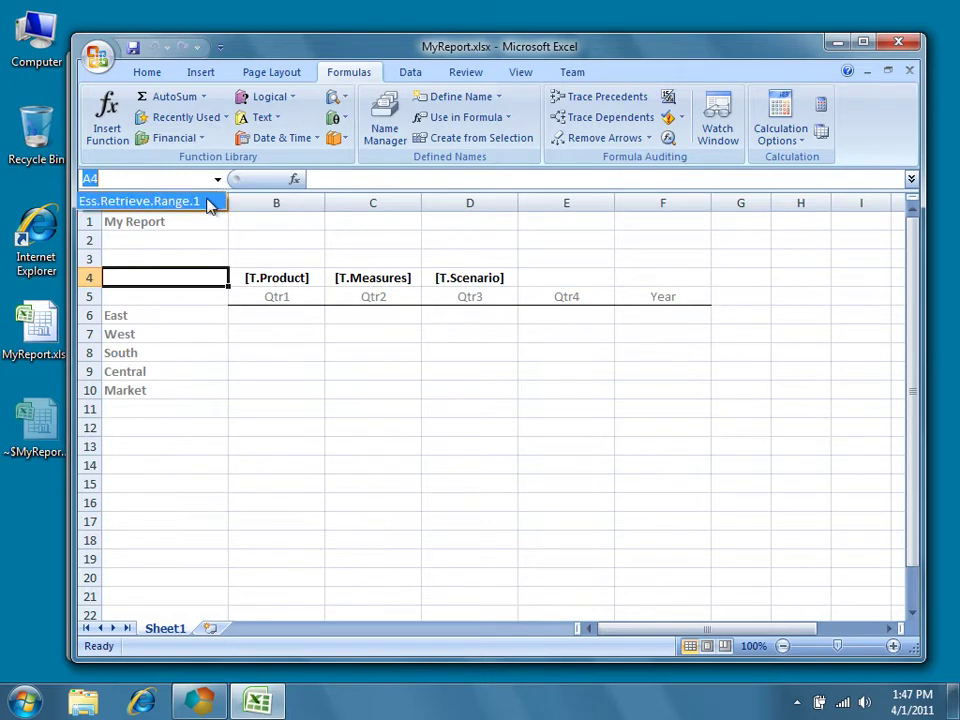
left_click(207, 200)
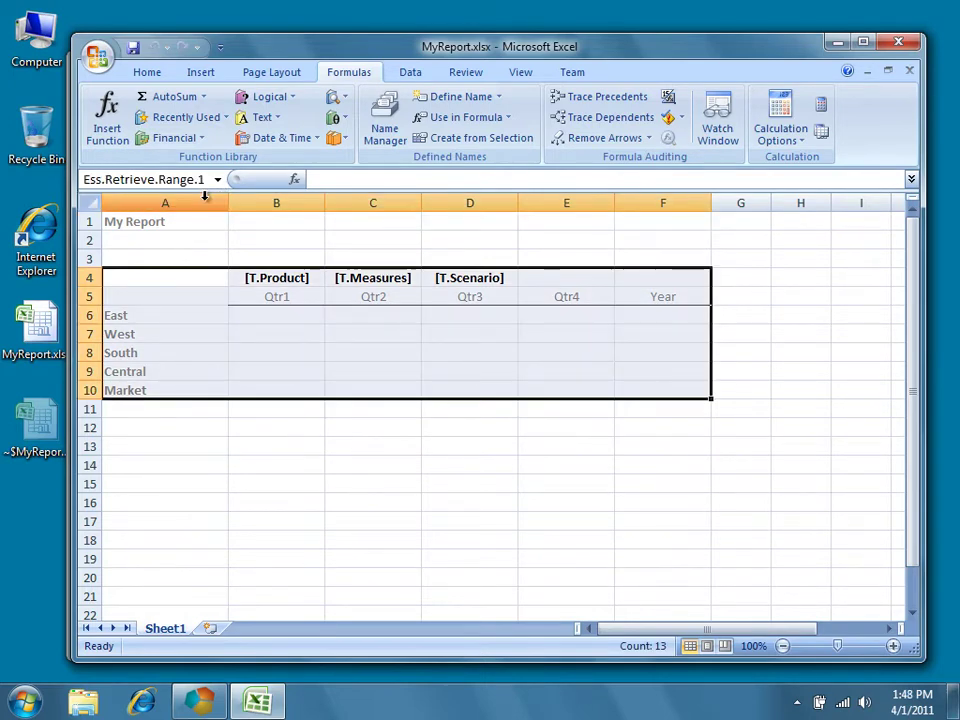
left_click(384, 130)
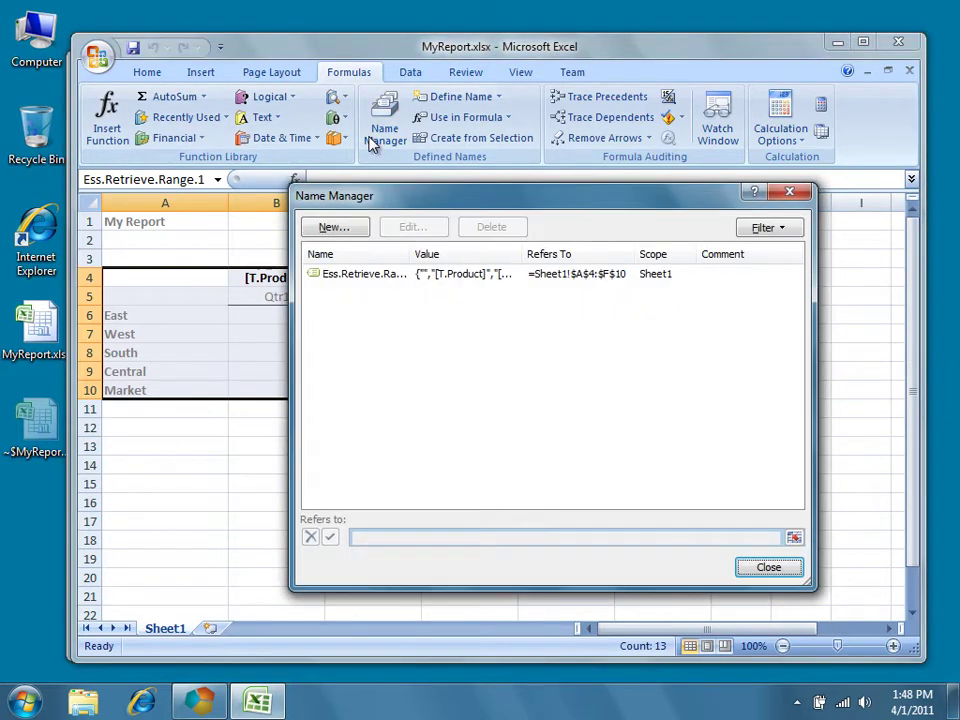
left_click(365, 232)
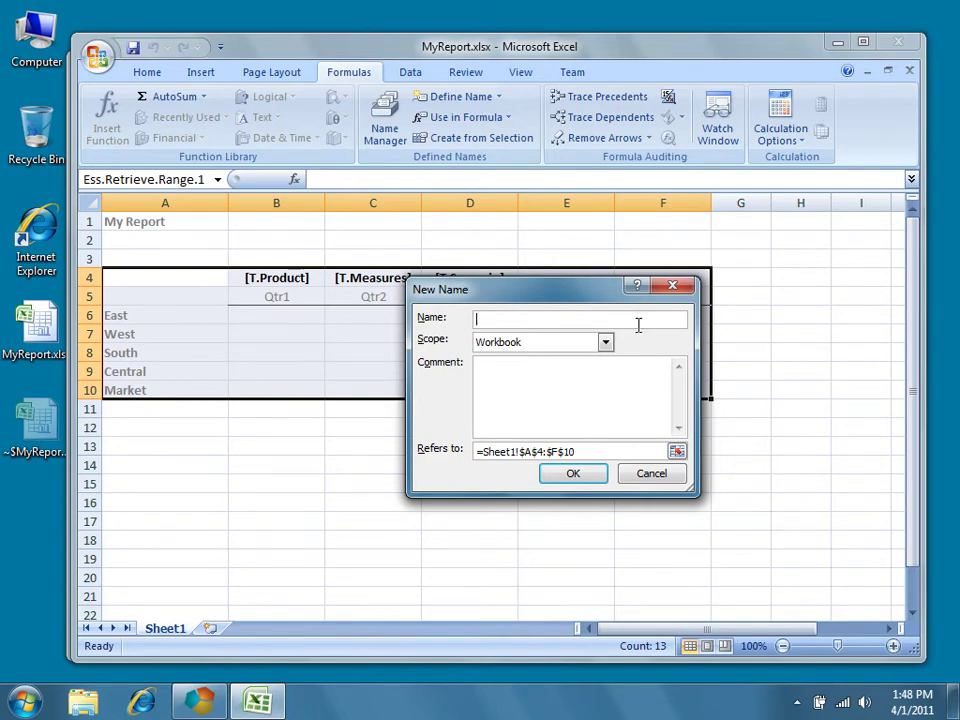
Name Sheet1!A4:F10 'Ess.Send.Range.1' with its scope limited to Sheet1
type("Ess.Send.Range.1")
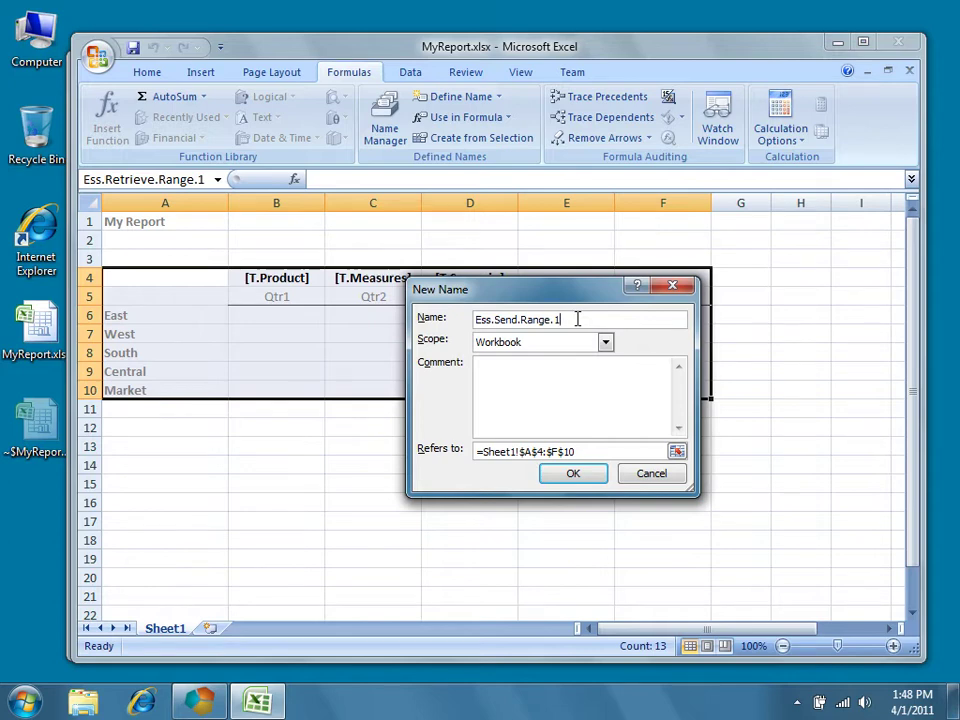
left_click(605, 344)
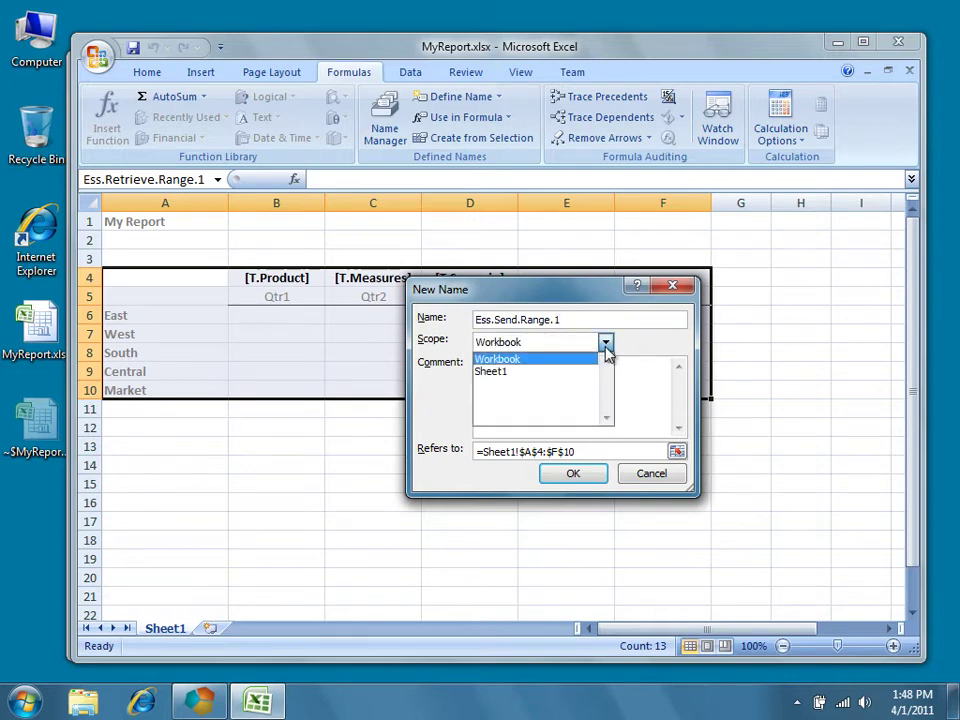
left_click(589, 373)
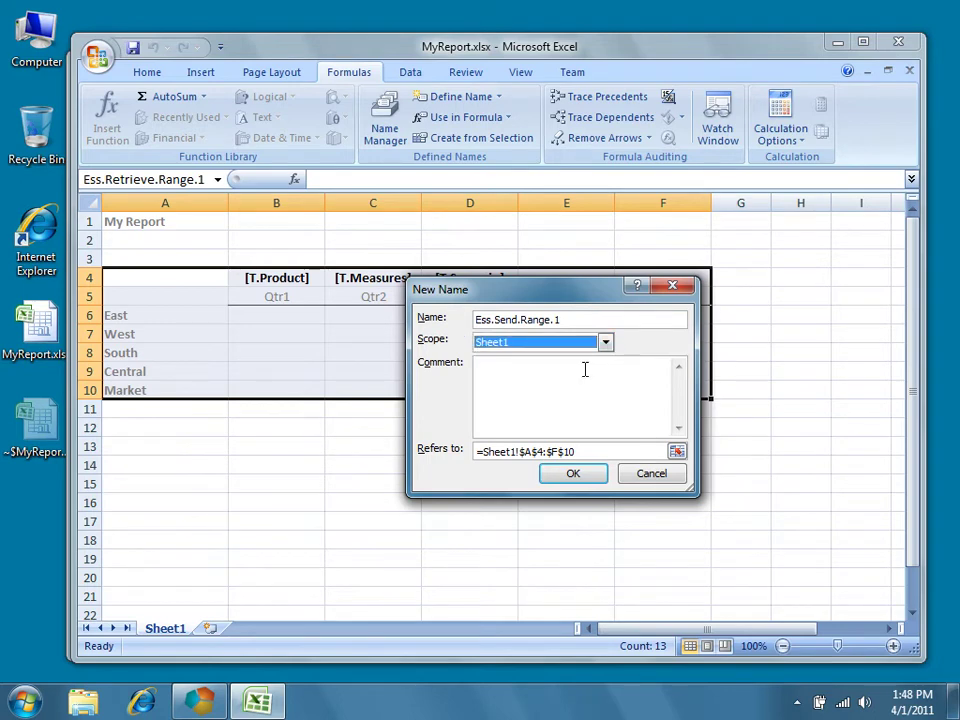
left_click(601, 480)
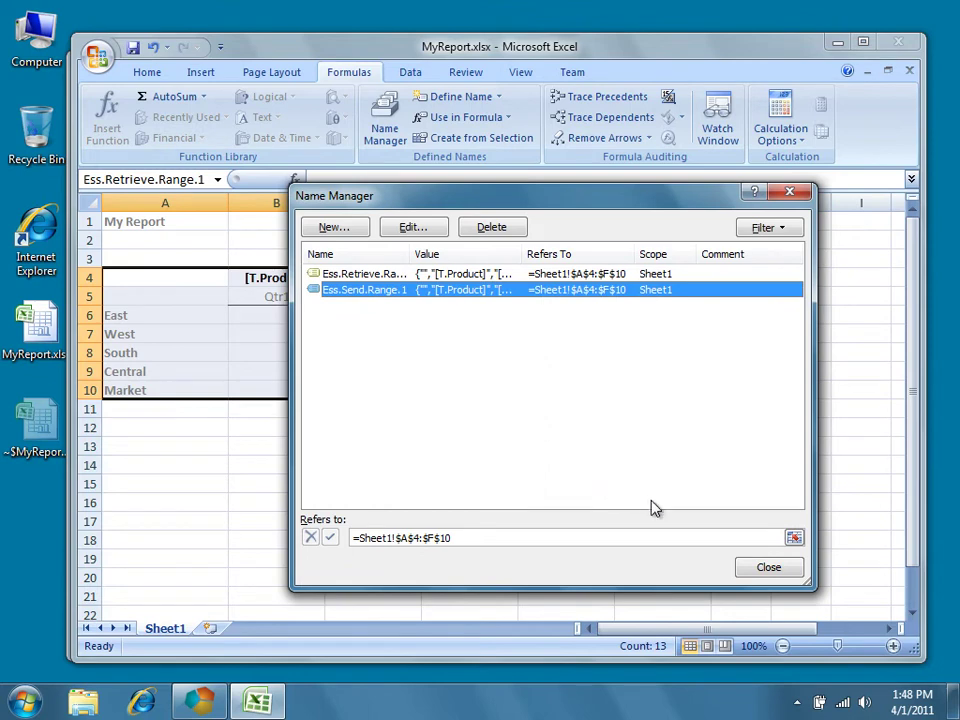
Close Name Manager, reset the selection to cell A4, and minimize Excel
left_click(787, 569)
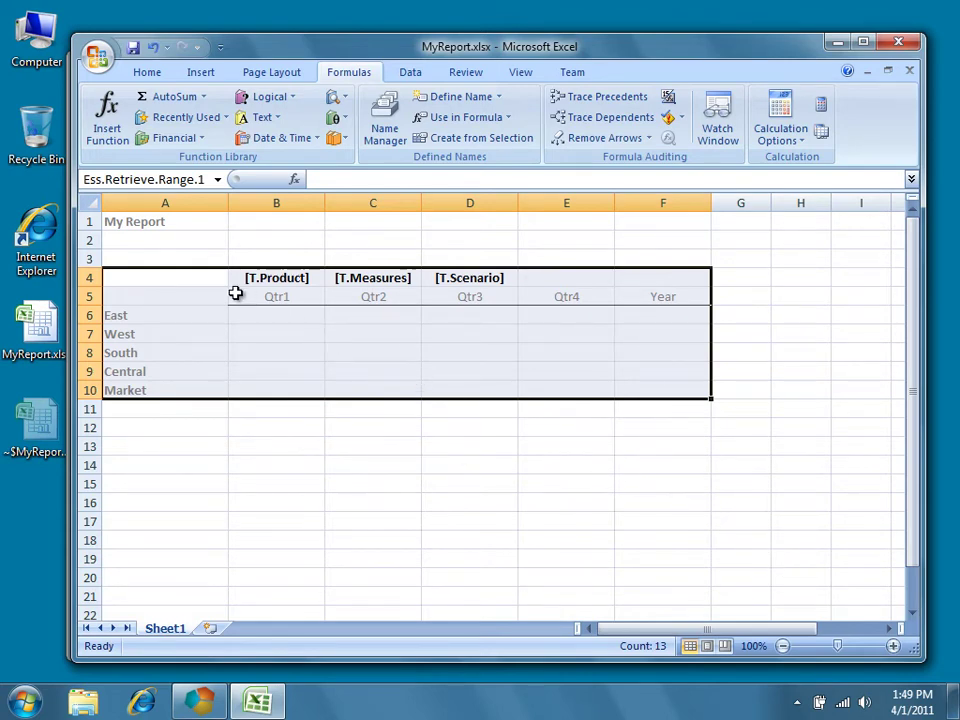
left_click(208, 280)
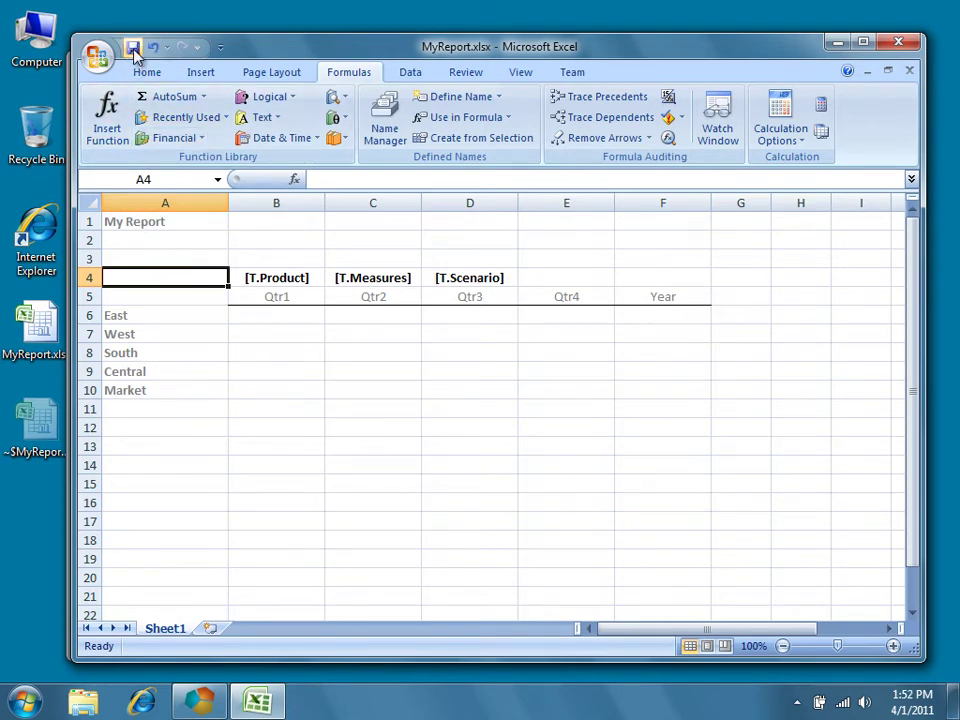
left_click(836, 46)
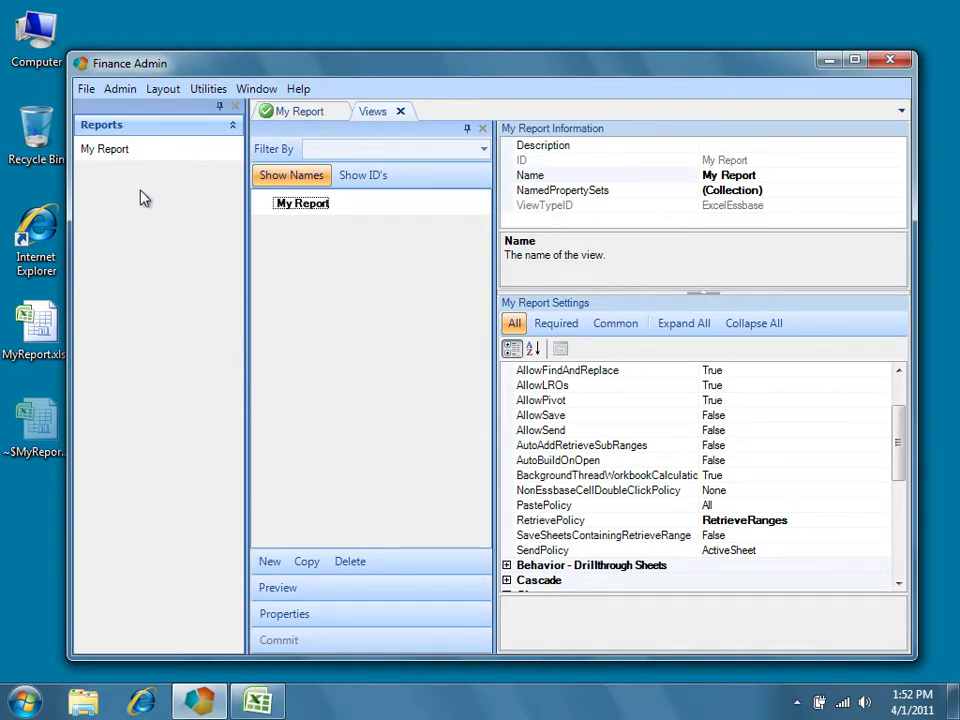
Re-import the updated MyReport.xlsx as the My Report template and commit it
right_click(139, 158)
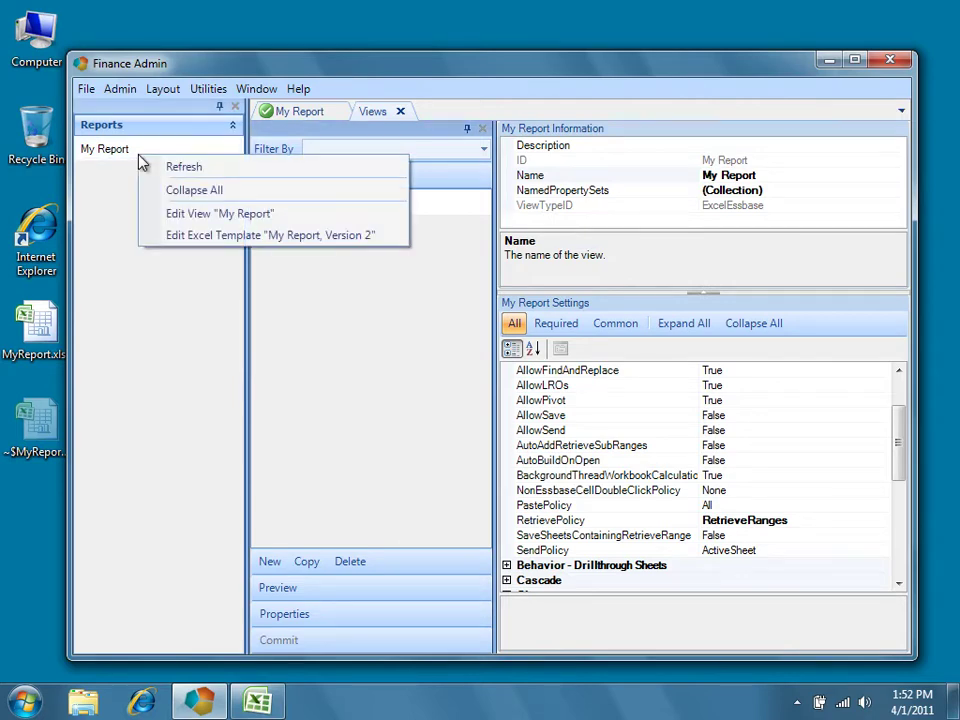
left_click(166, 240)
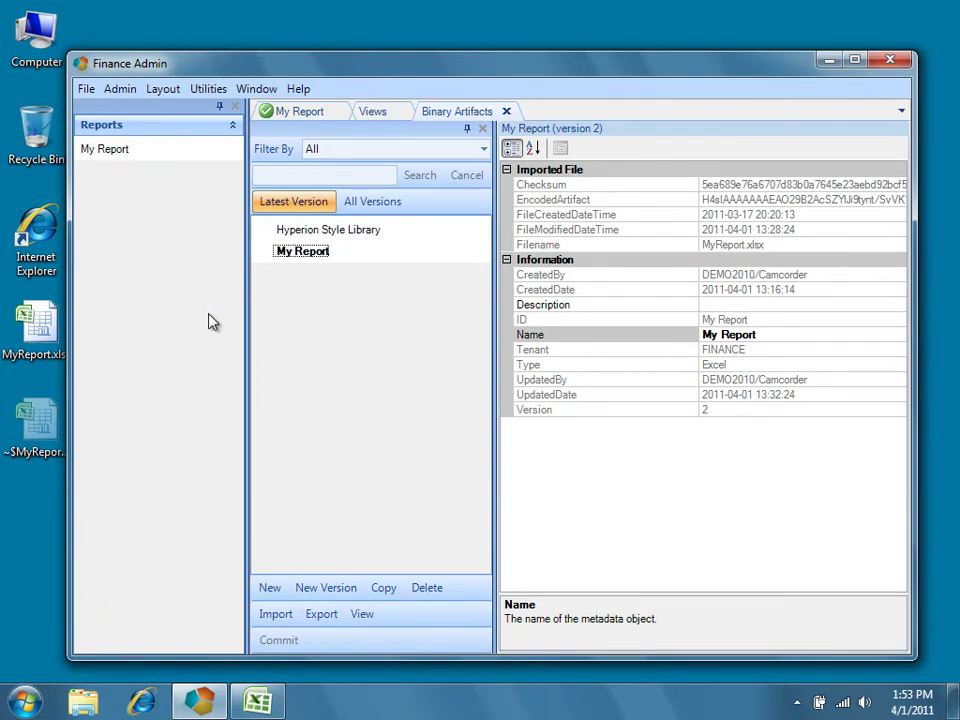
left_click(292, 620)
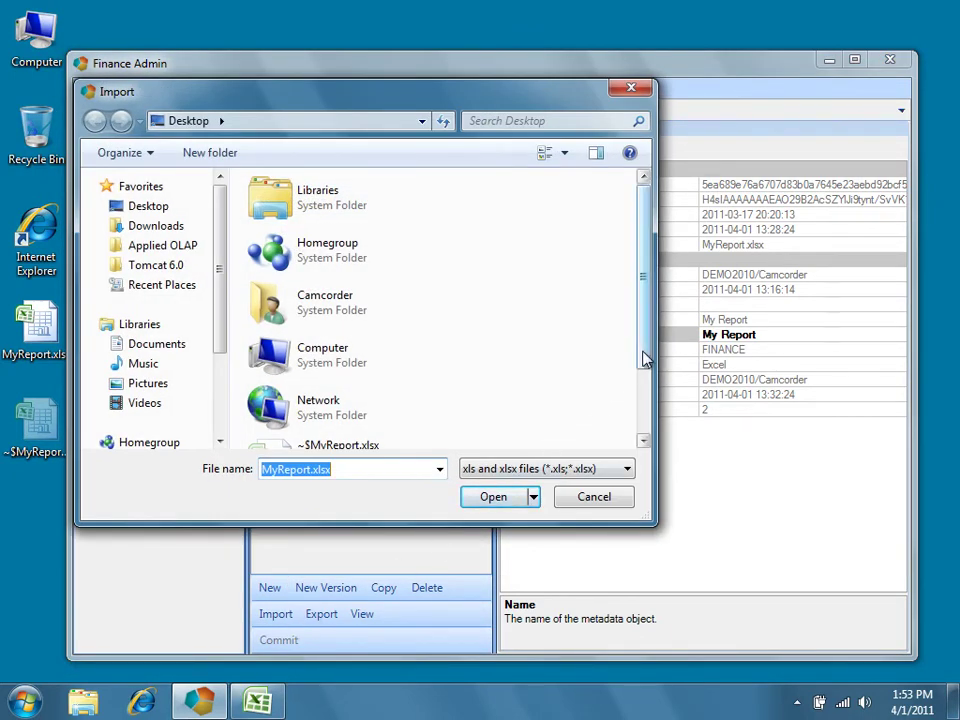
left_click_drag(643, 360, 647, 441)
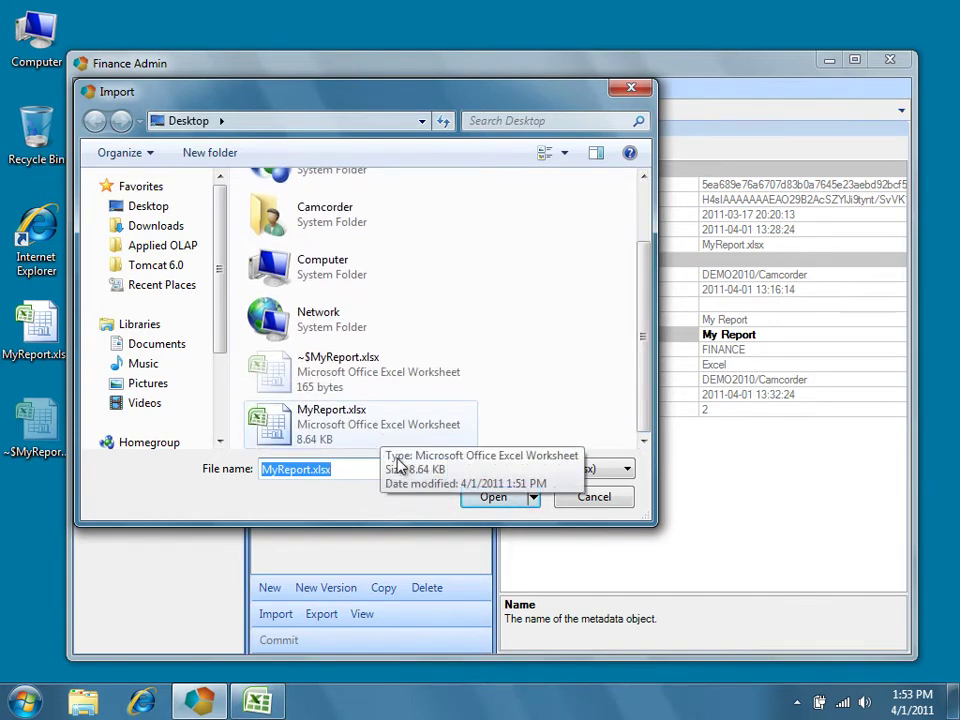
left_click(512, 507)
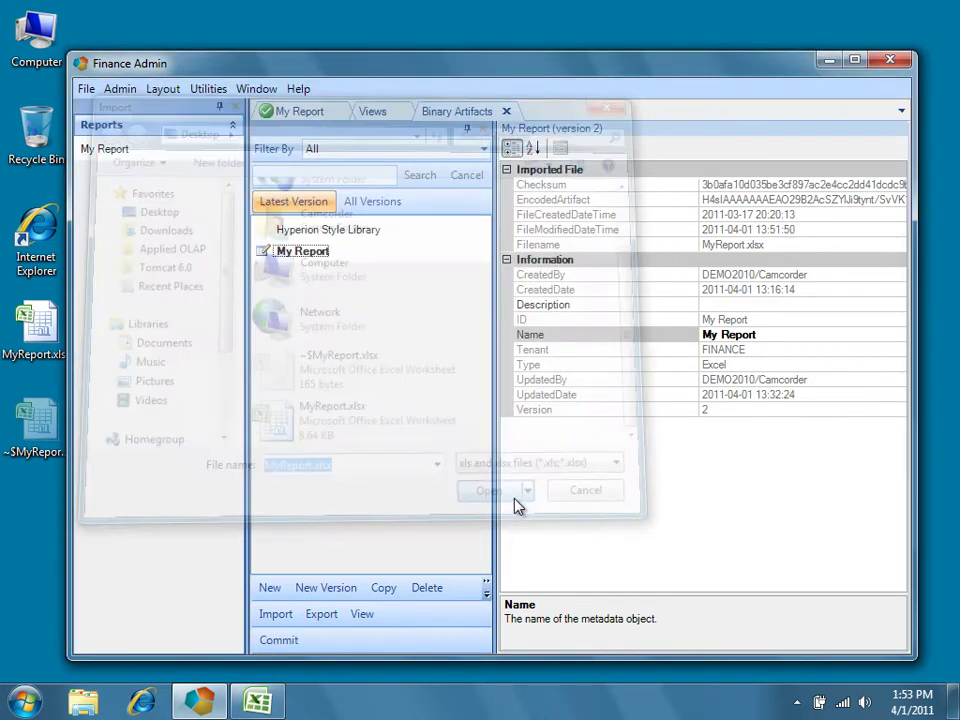
left_click(288, 643)
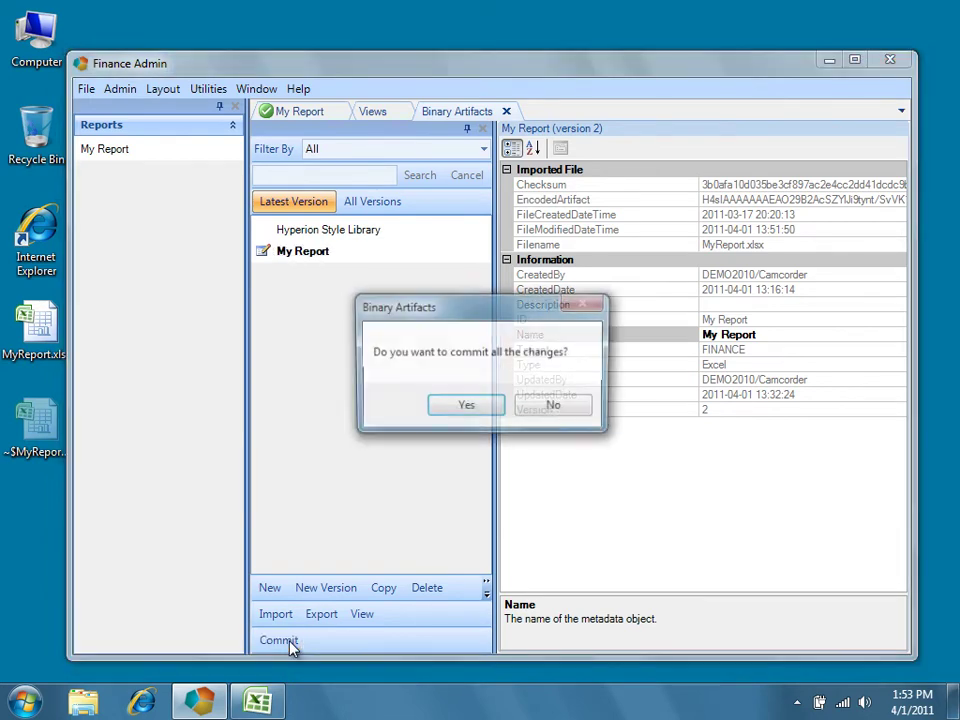
left_click(478, 412)
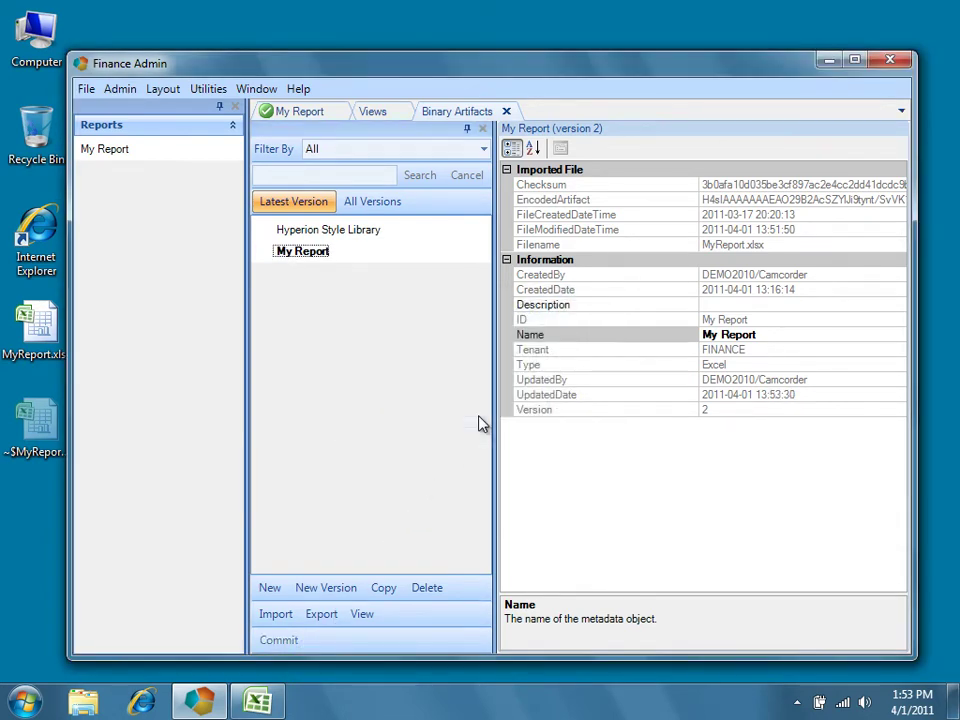
Set the My Report view's SendPolicy to SendRanges
left_click(389, 117)
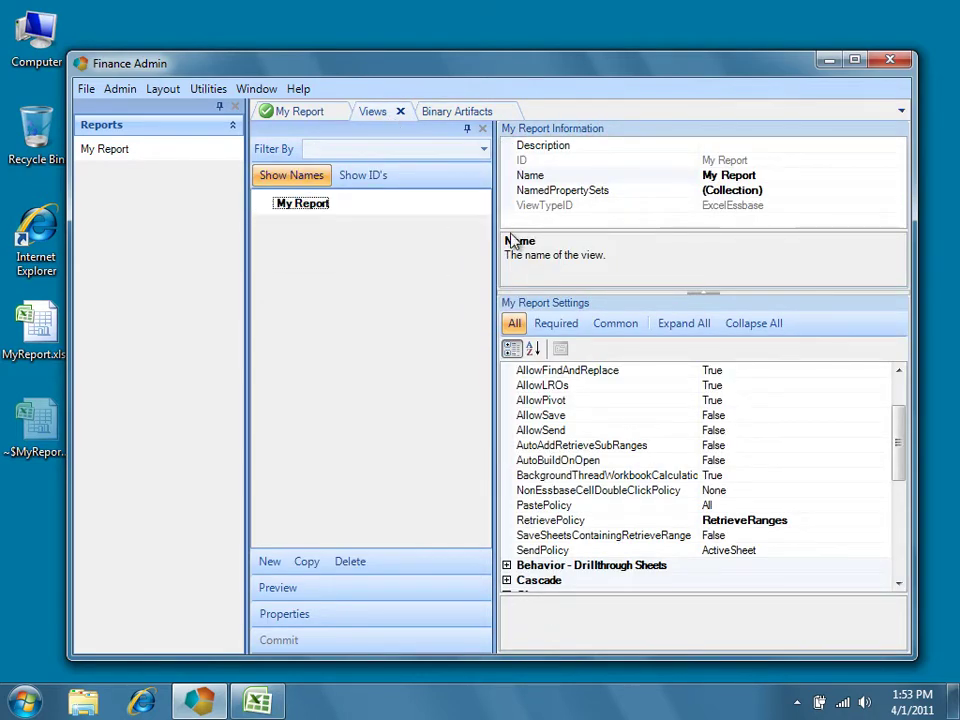
left_click(810, 552)
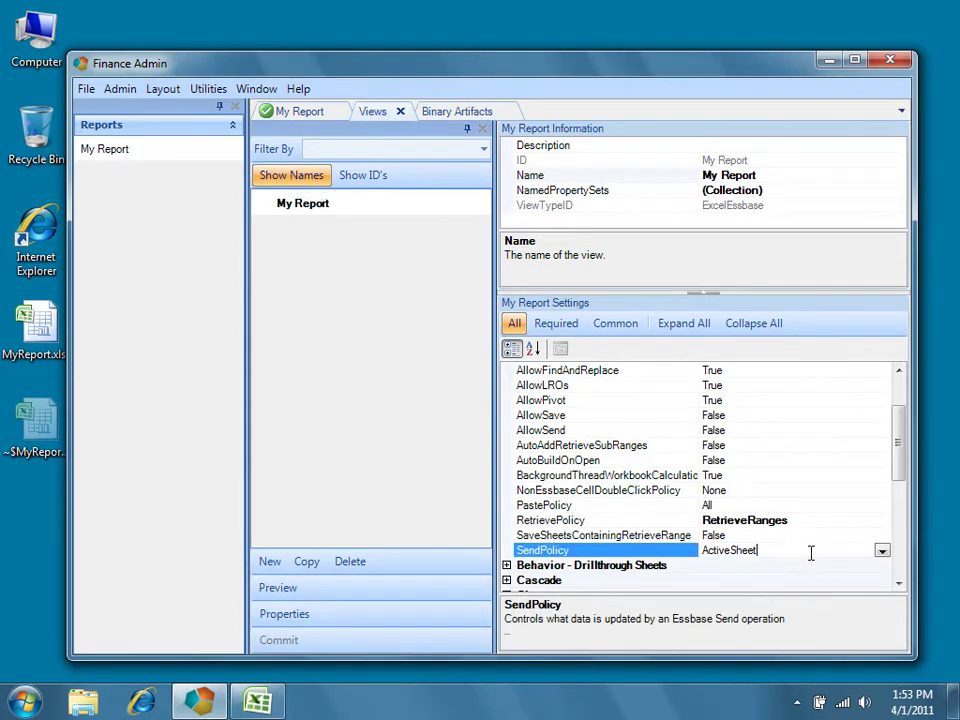
left_click(881, 553)
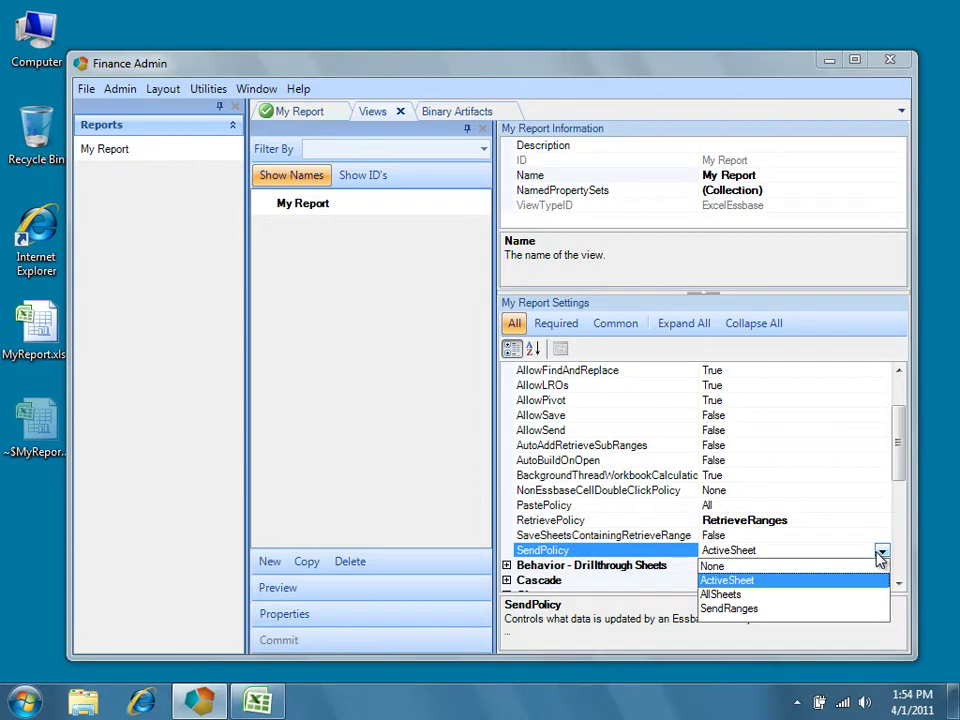
left_click(816, 610)
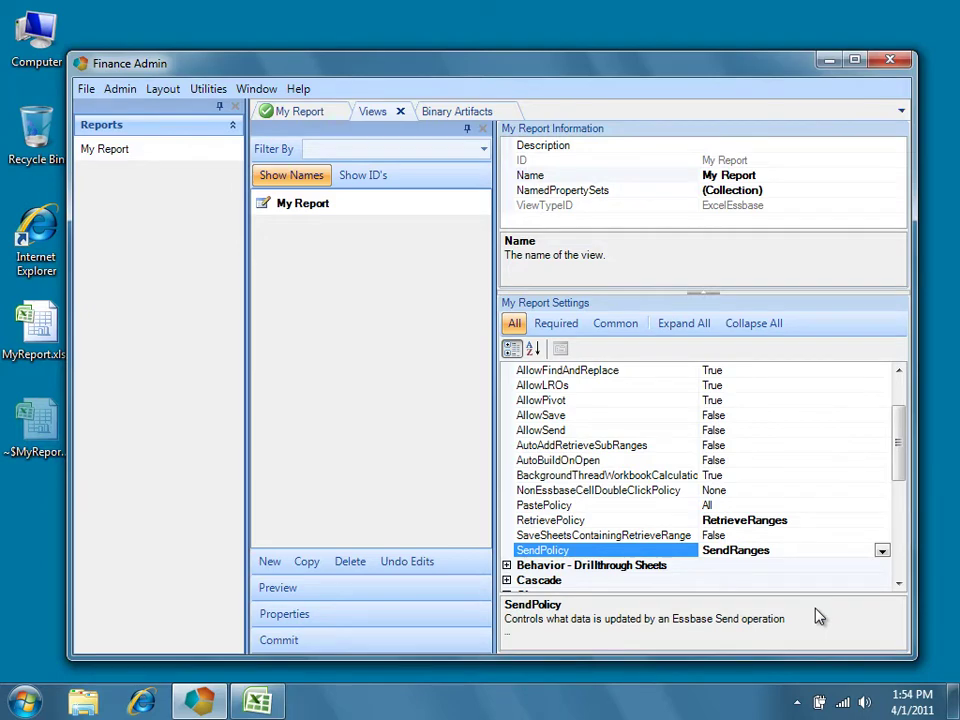
Set AllowSend to True and commit the view changes
left_click(866, 430)
left_click(880, 430)
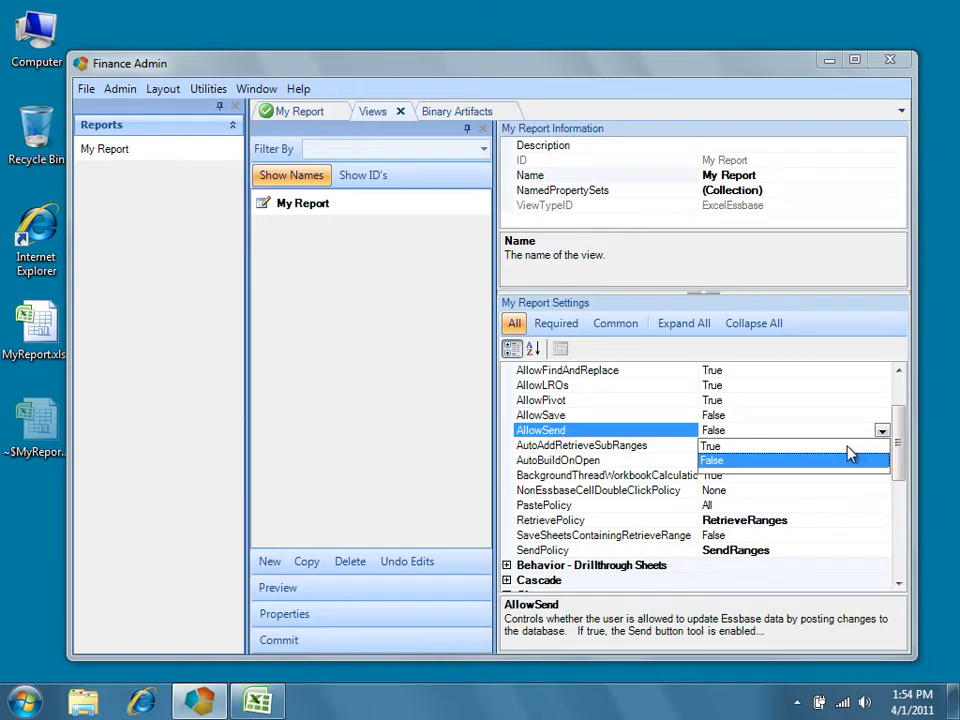
left_click(846, 448)
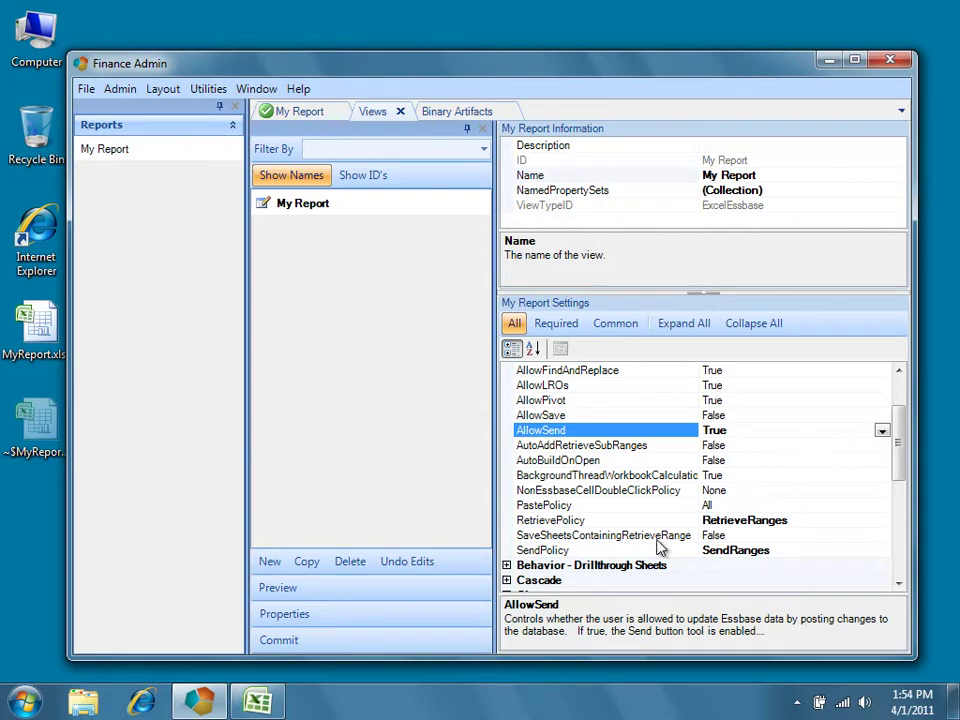
left_click(298, 640)
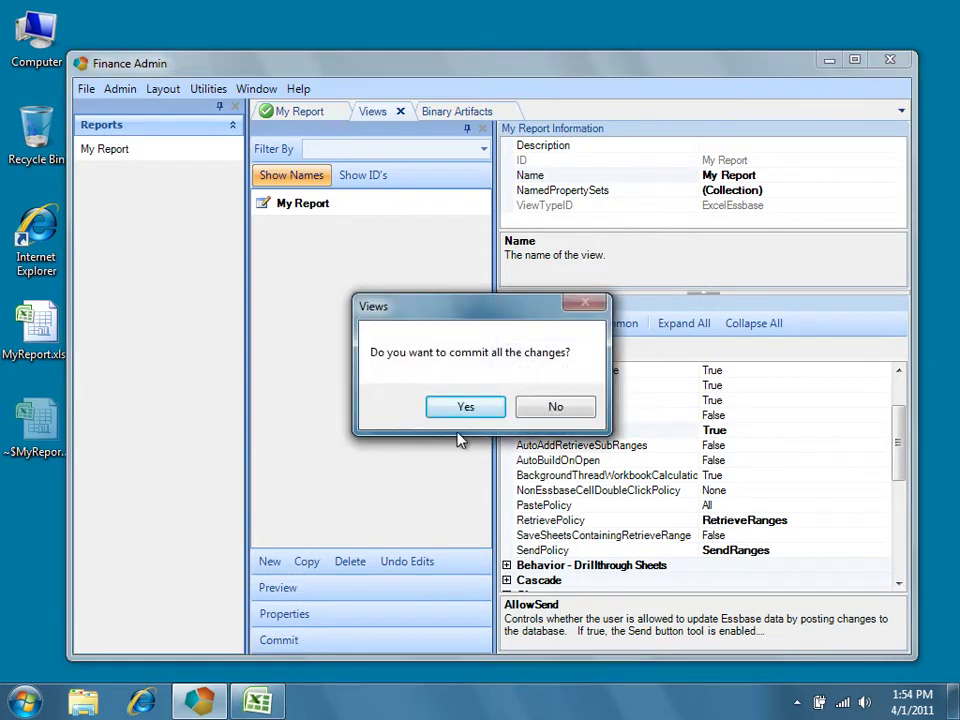
left_click(472, 410)
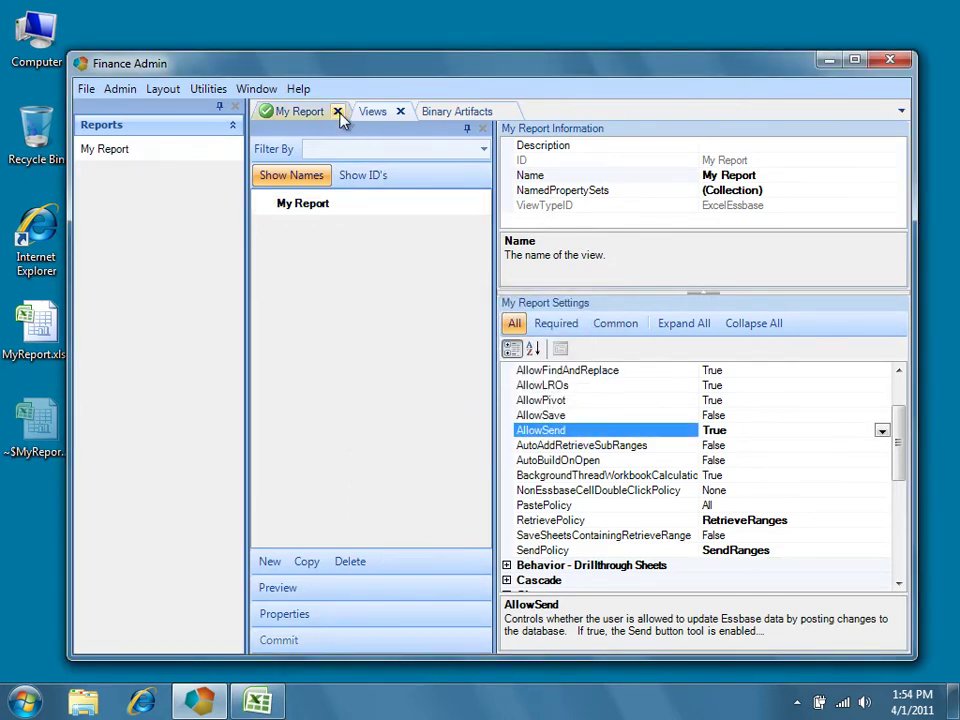
Reopen the My Report view and build it to retrieve Essbase data
left_click(339, 112)
double_click(207, 149)
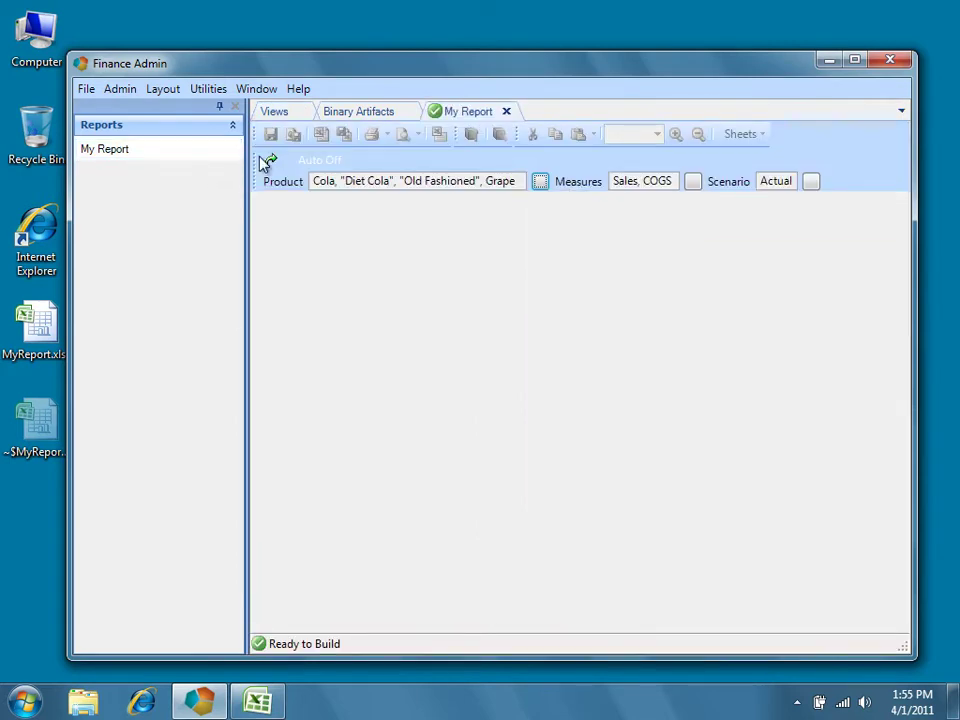
left_click(270, 162)
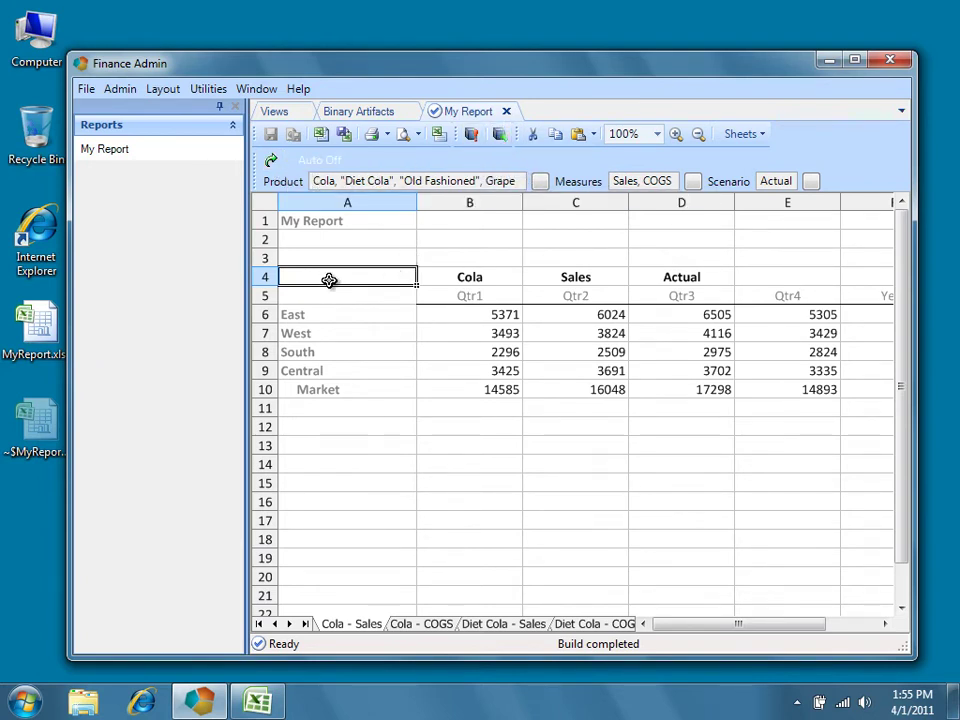
Select the A4:F10 data block, send it to Essbase, and close the report
left_click_drag(329, 280, 859, 392)
left_click_drag(778, 628, 741, 628)
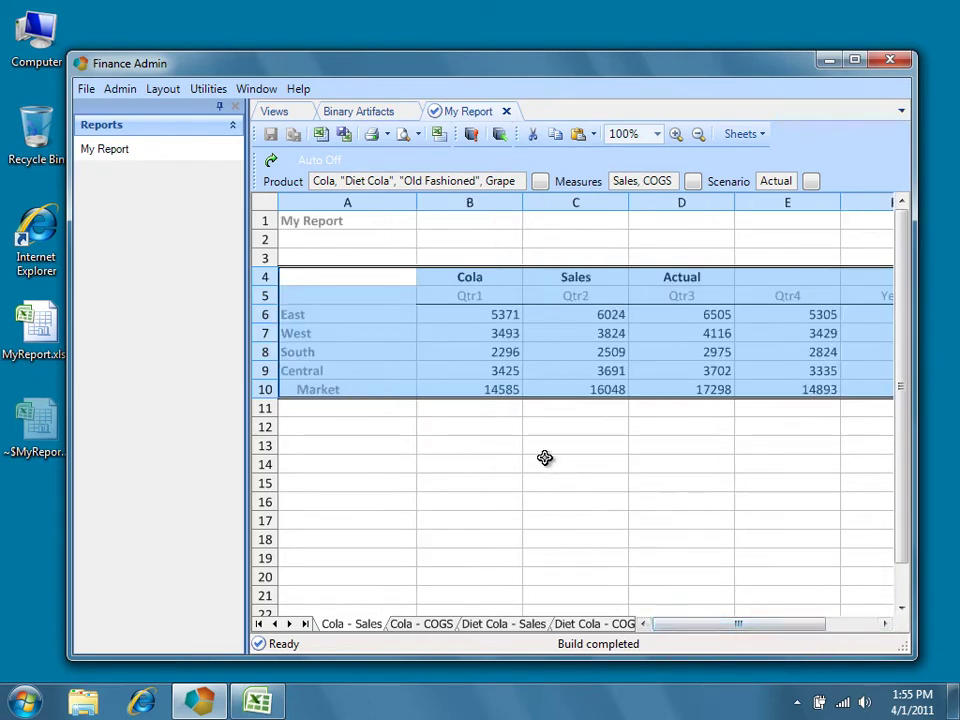
left_click(370, 281)
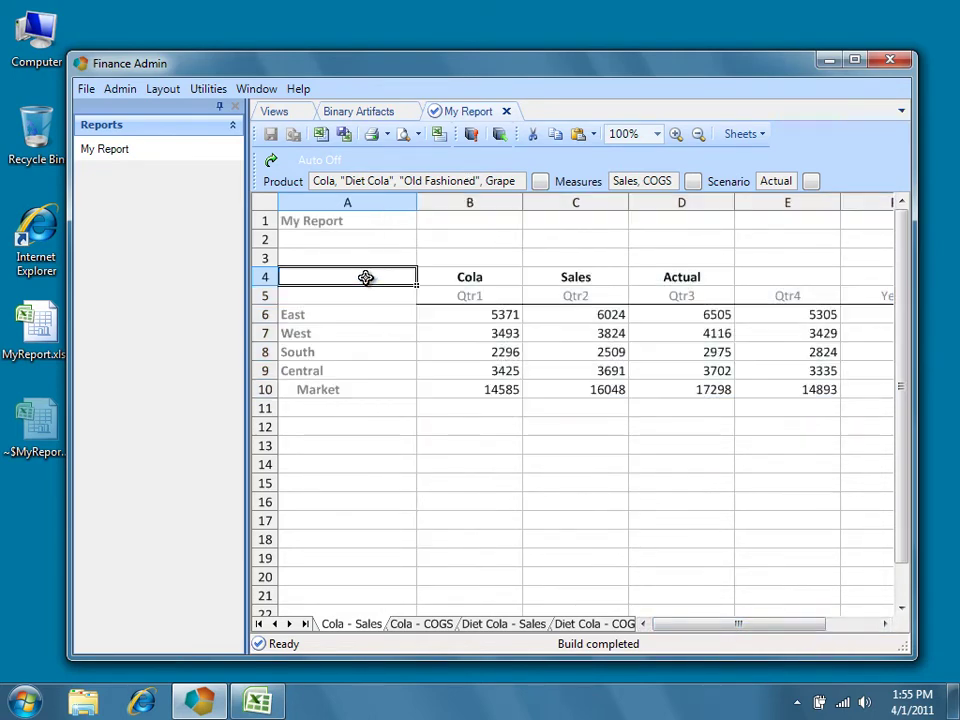
left_click(501, 136)
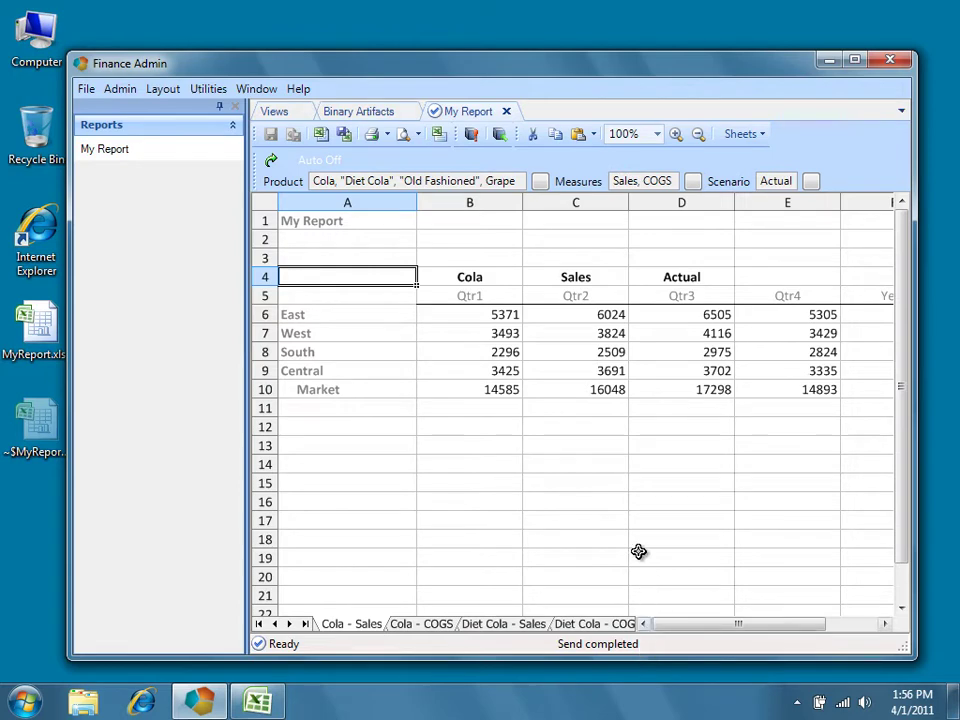
left_click(506, 112)
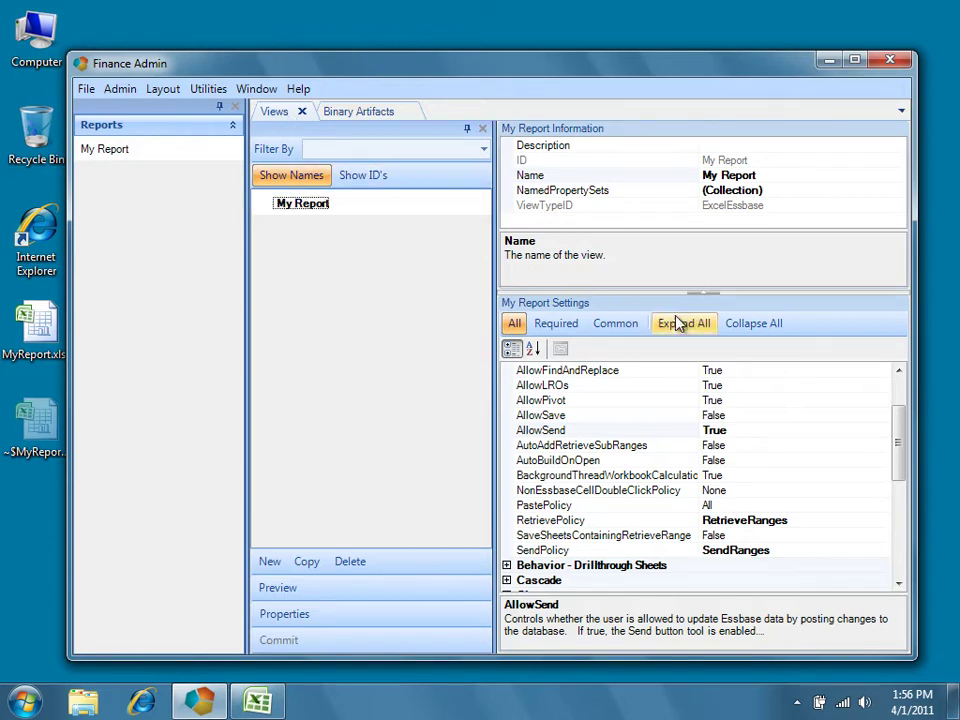
Collapse the categories, expand UI, and set ShowFormulaBar to True
left_click(734, 328)
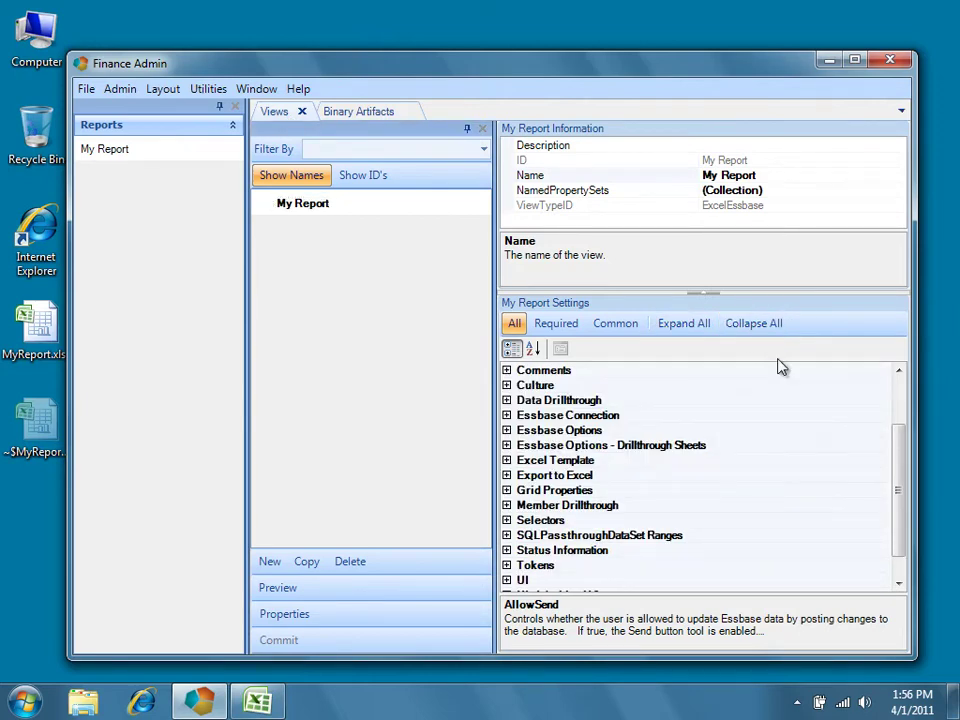
left_click_drag(900, 469, 898, 494)
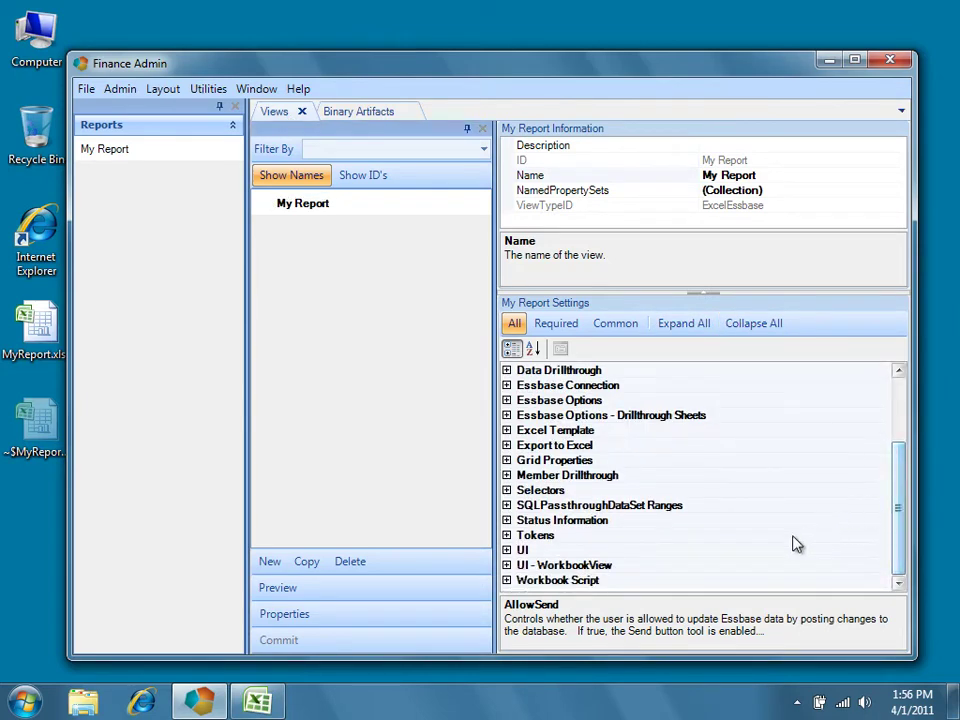
left_click(507, 550)
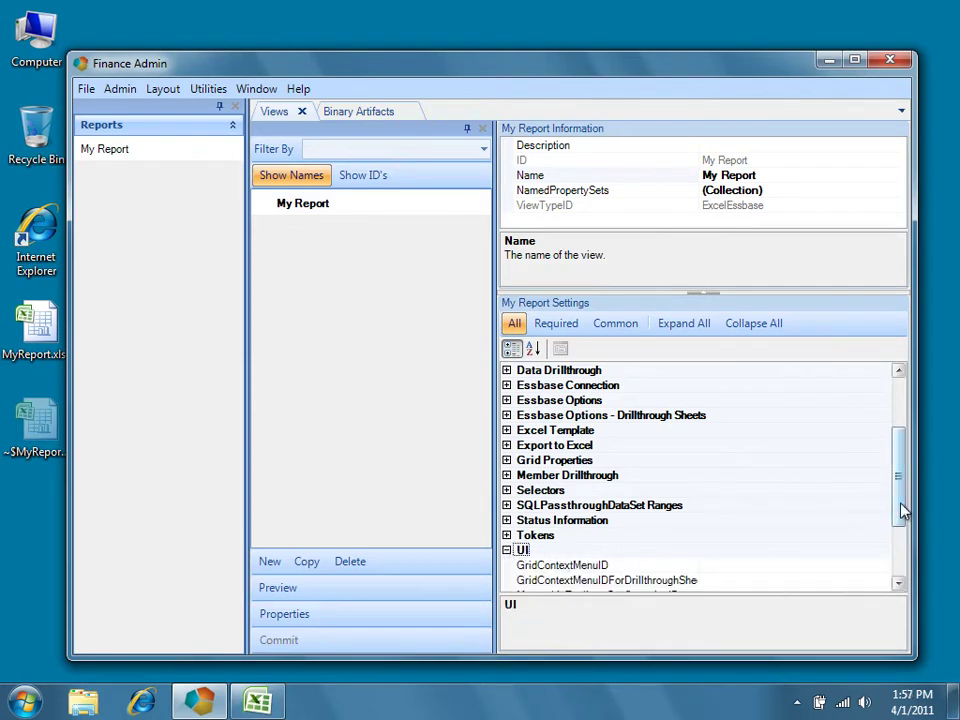
left_click_drag(900, 508, 902, 549)
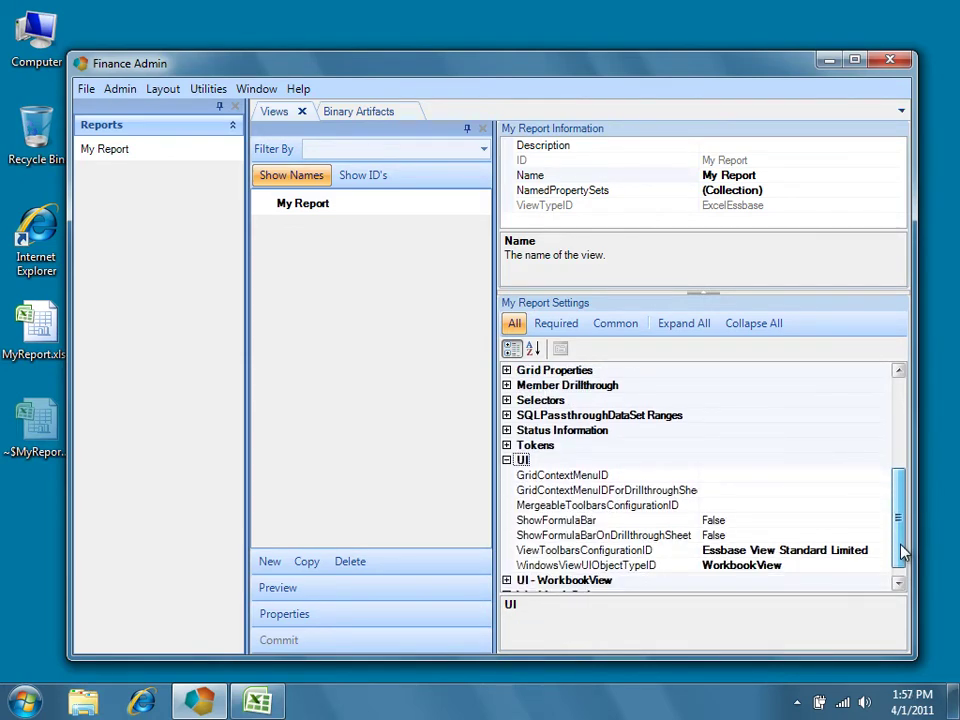
left_click(827, 517)
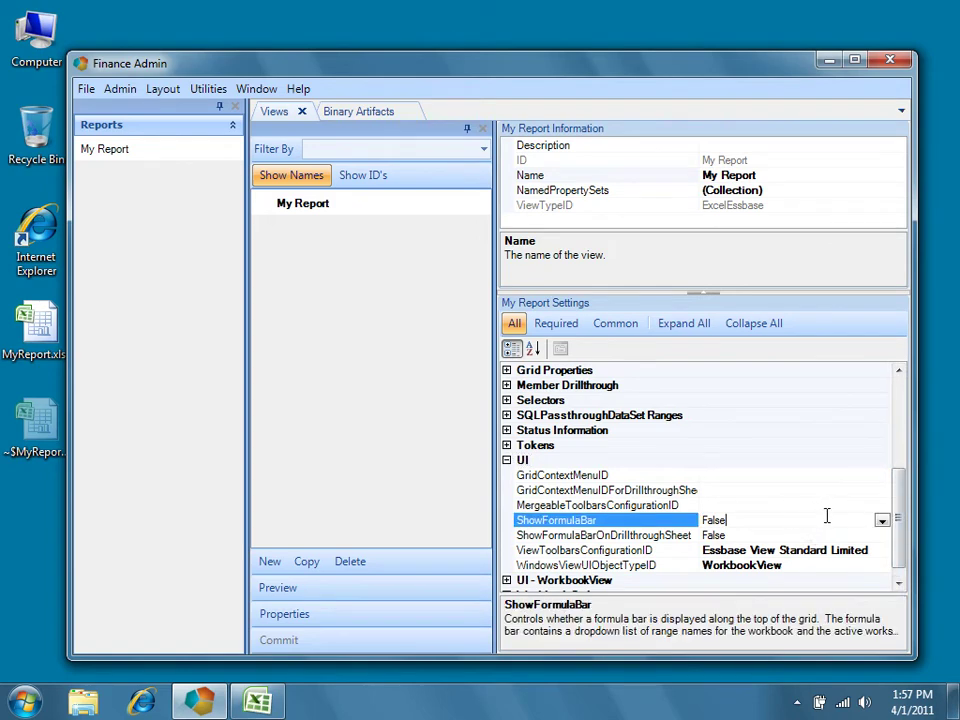
left_click(881, 520)
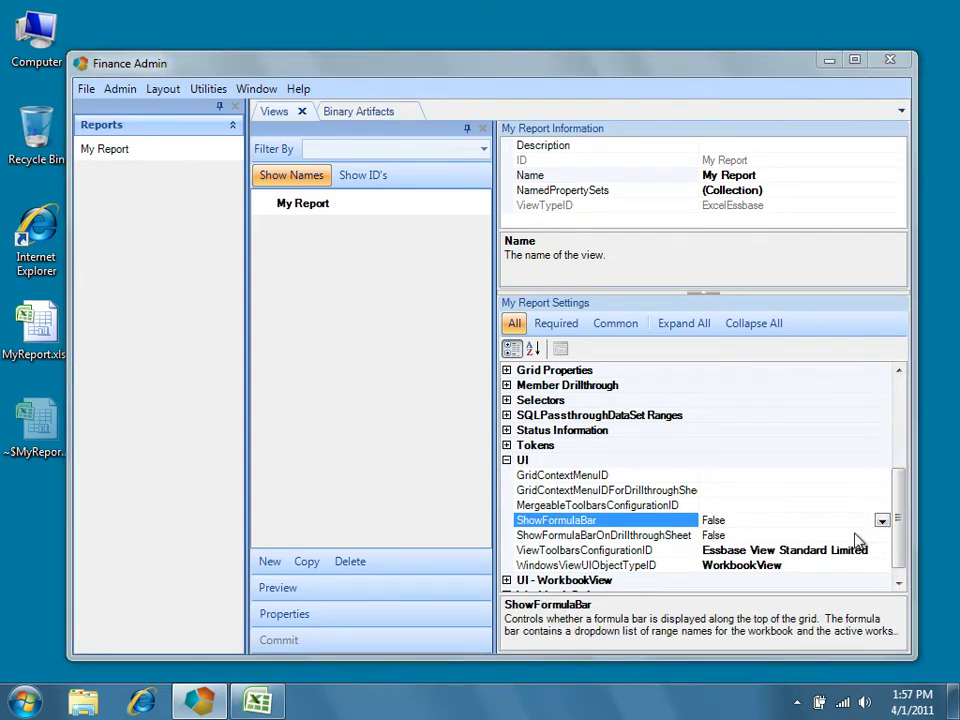
left_click(855, 535)
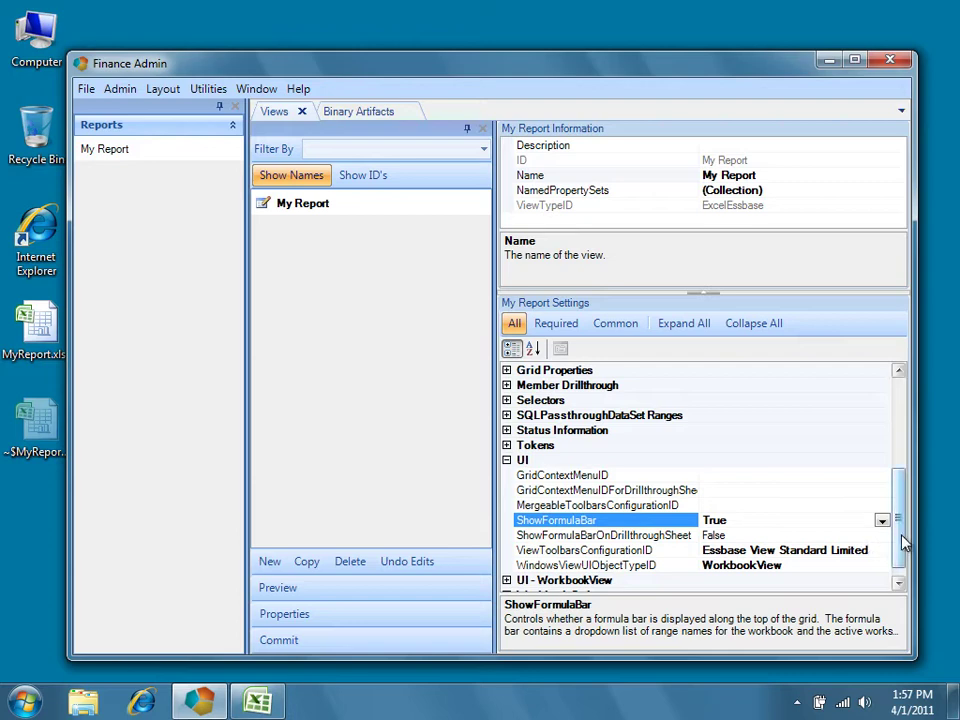
Under Behavior, set My Report's AutoBuildOnOpen to True, ending on True after toggling it back and forth
left_click_drag(904, 538, 911, 446)
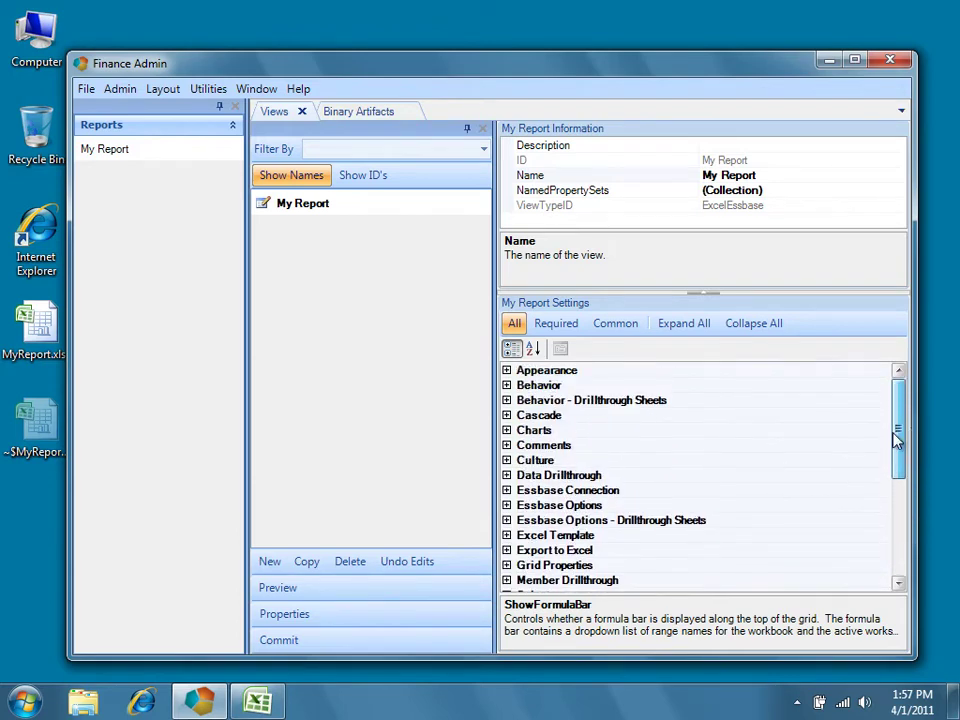
left_click(506, 386)
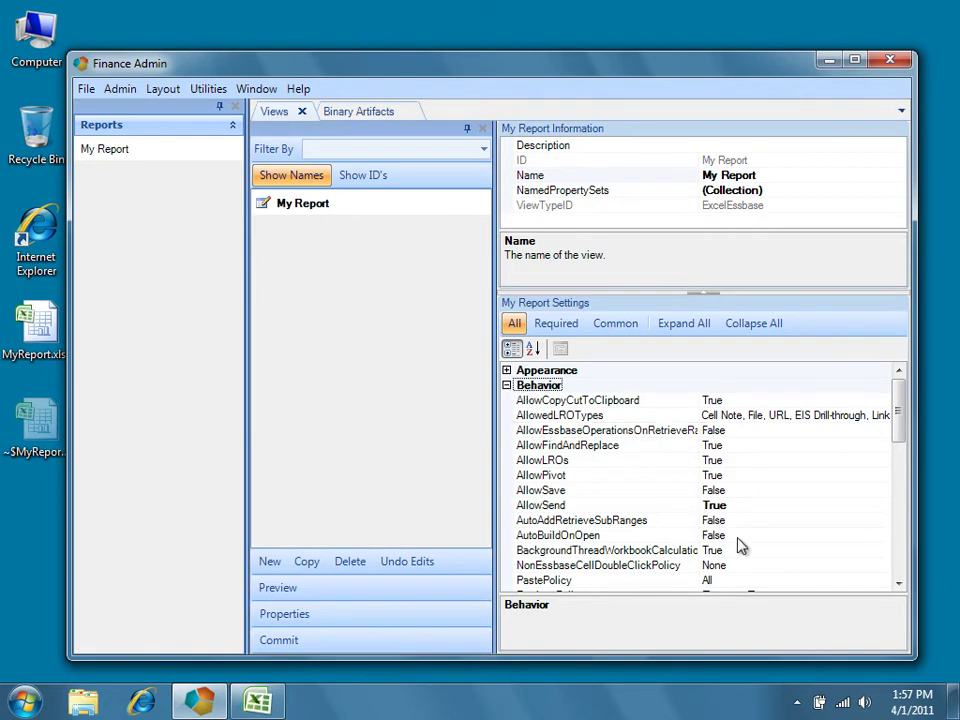
left_click(800, 536)
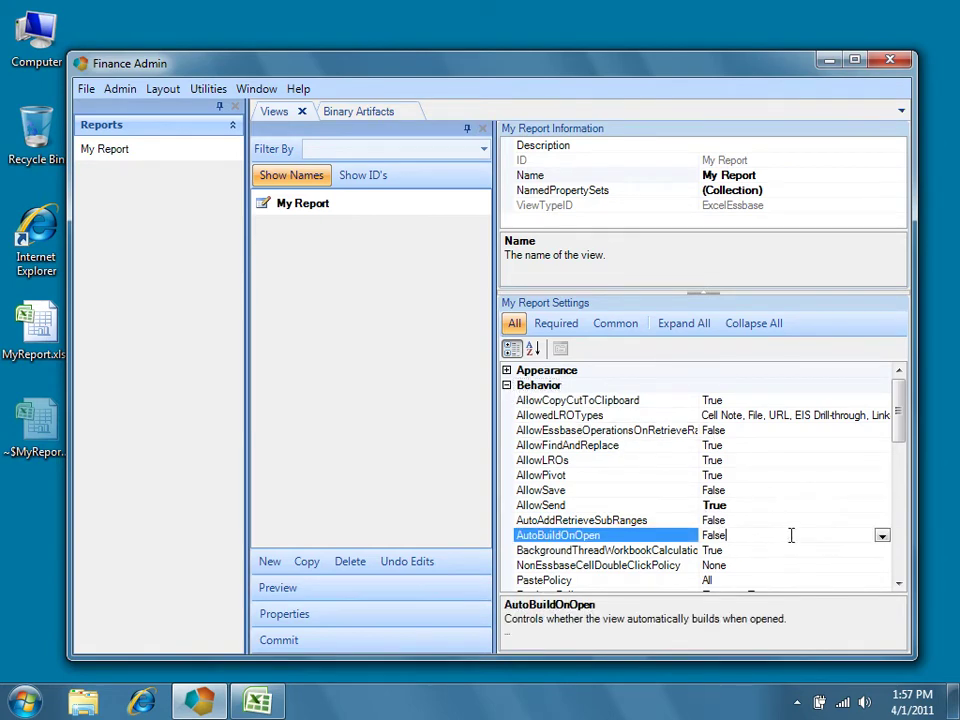
left_click(881, 538)
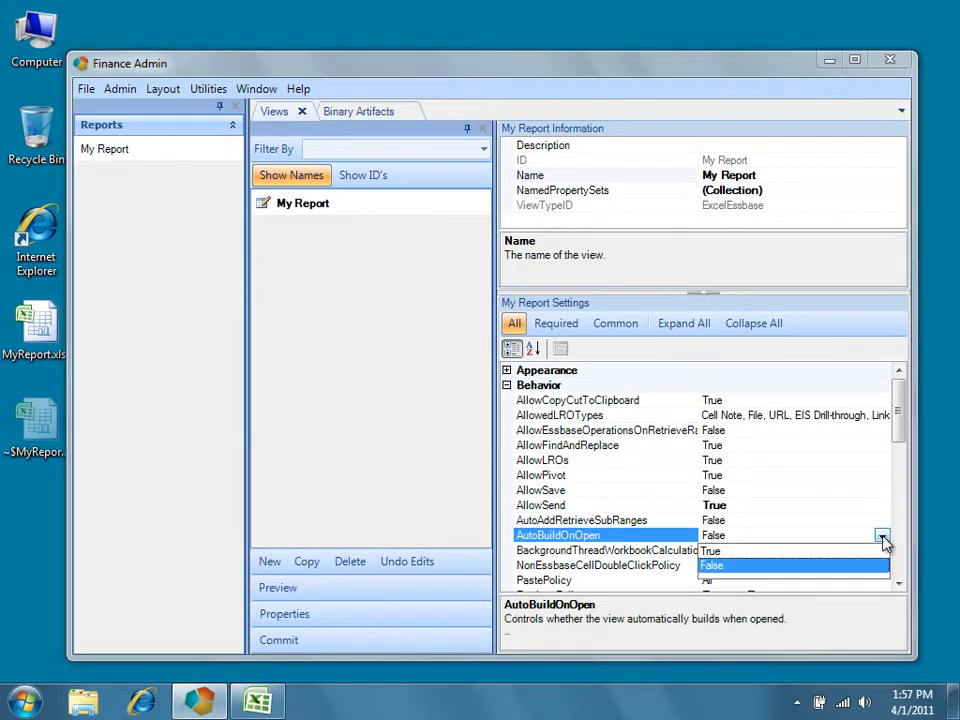
left_click(856, 550)
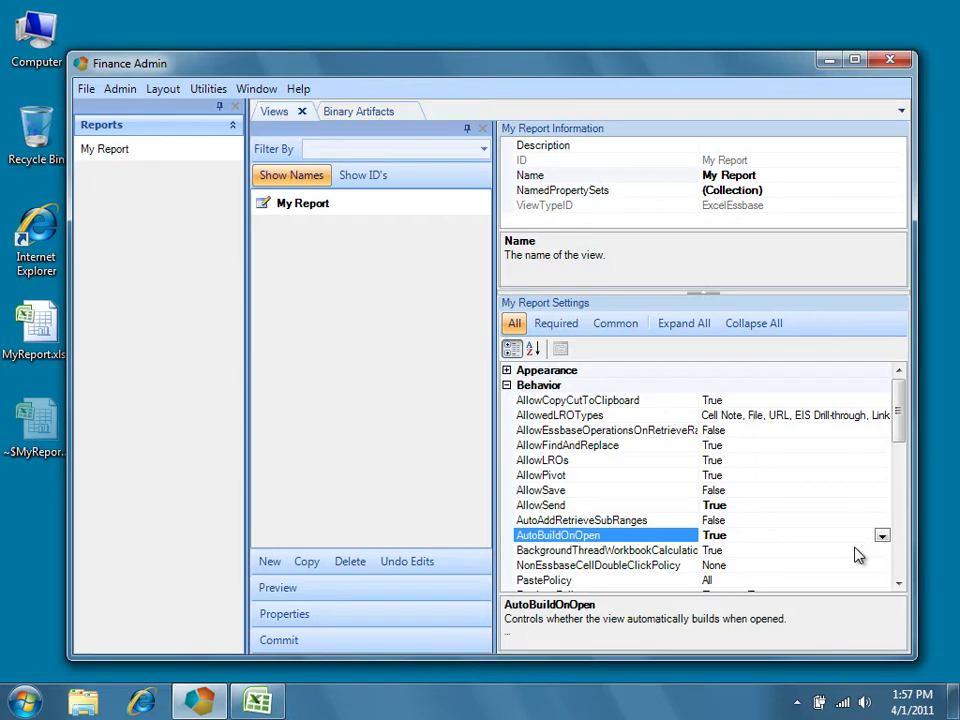
double_click(685, 537)
double_click(685, 537)
double_click(685, 537)
double_click(685, 537)
Commit the AutoBuildOnOpen change and reopen My Report so it builds automatically
left_click(279, 641)
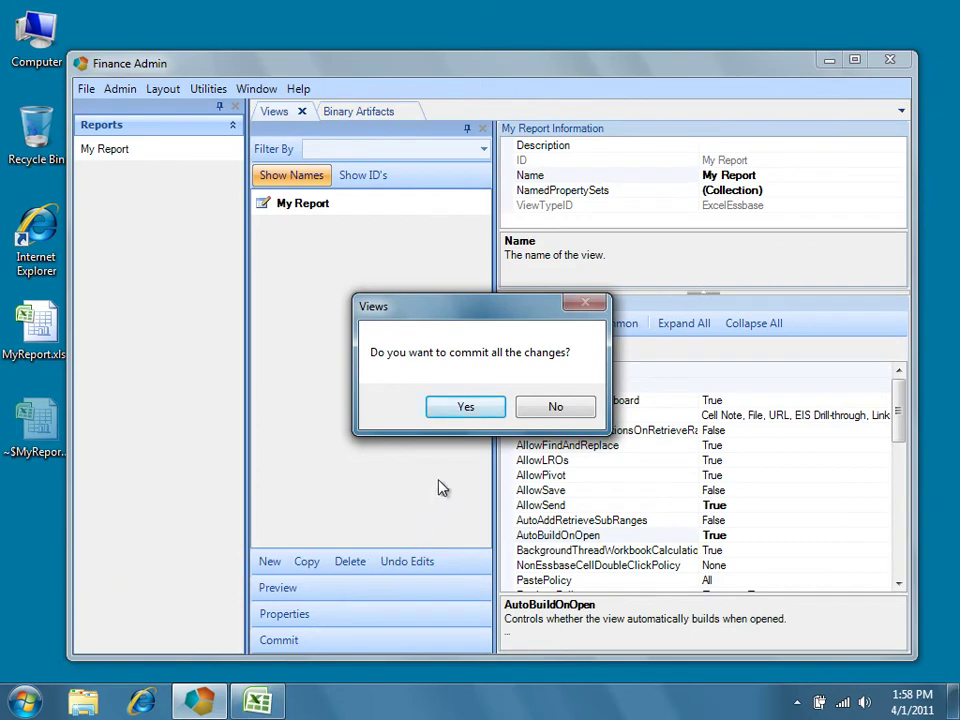
left_click(484, 411)
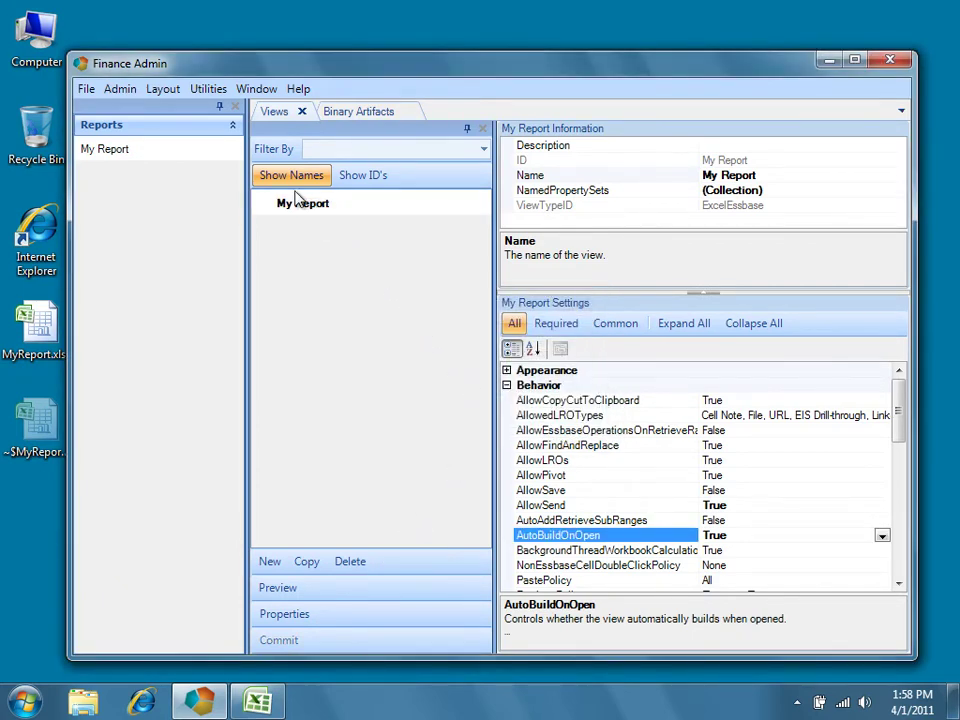
left_click(215, 150)
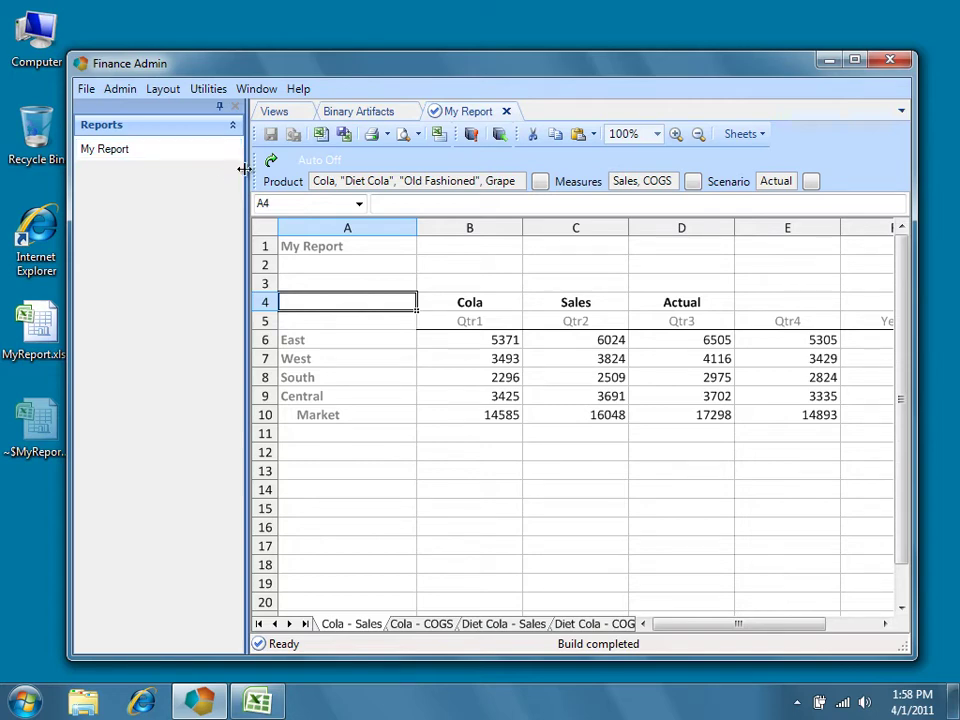
Select Ess.Retrieve.Range.1 from the Name Box list, then close the My Report view
left_click(358, 205)
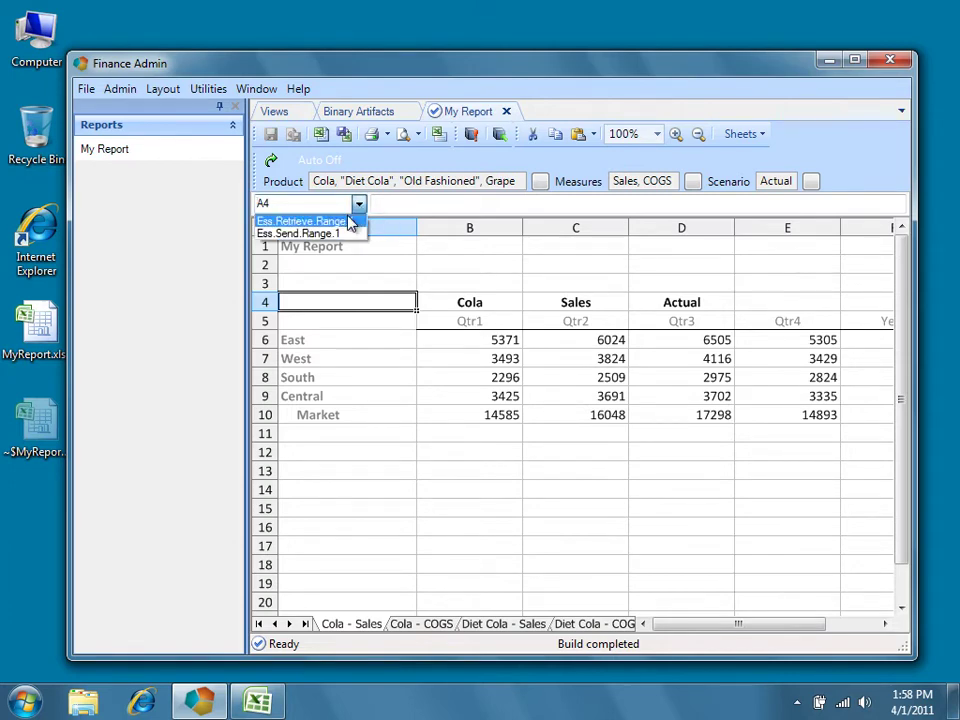
left_click(352, 221)
left_click(359, 205)
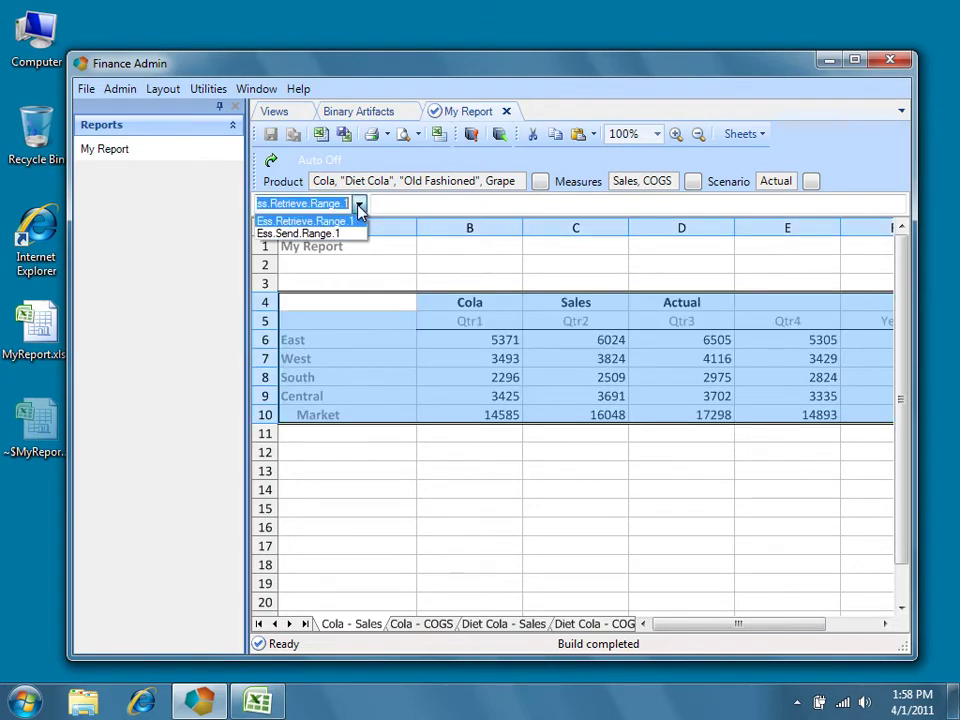
left_click(350, 234)
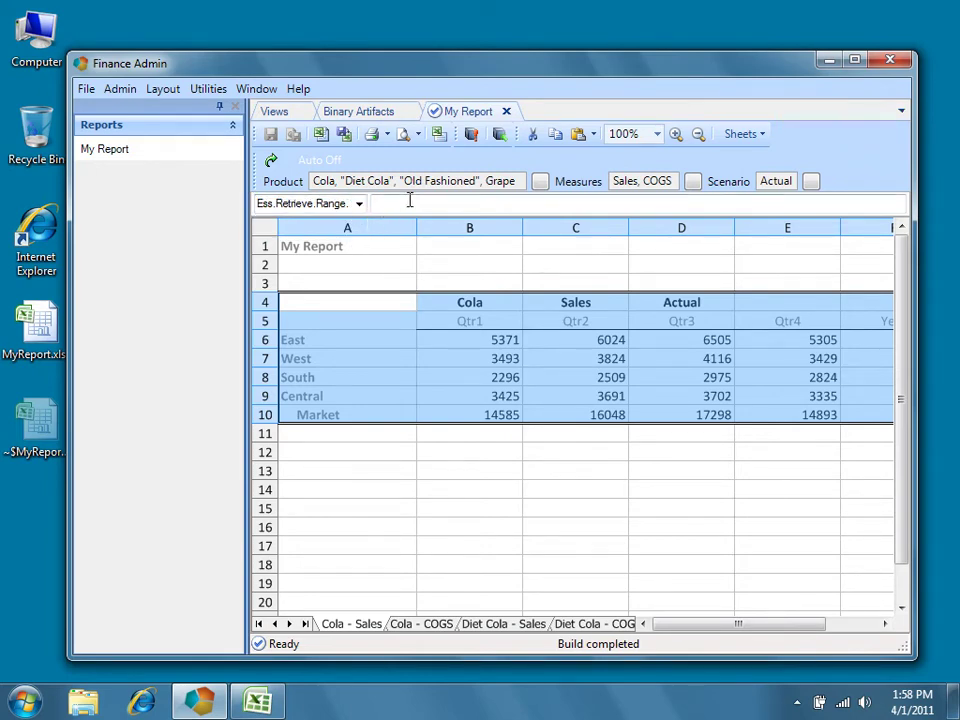
left_click(507, 111)
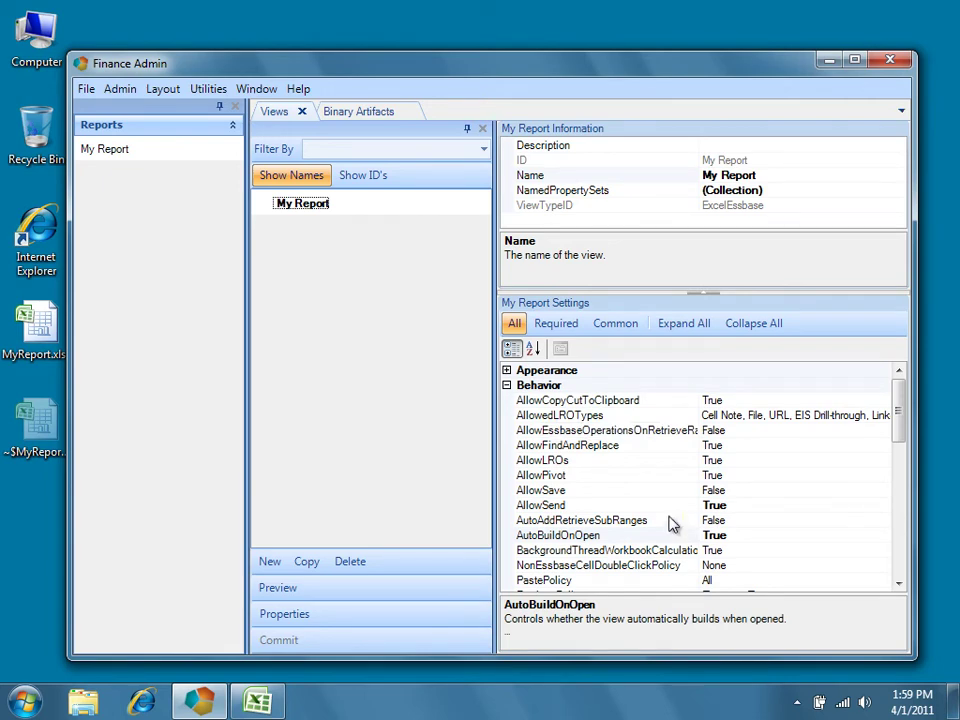
Switch AutoAddRetrieveSubRanges from False to True and commit the view settings
double_click(670, 521)
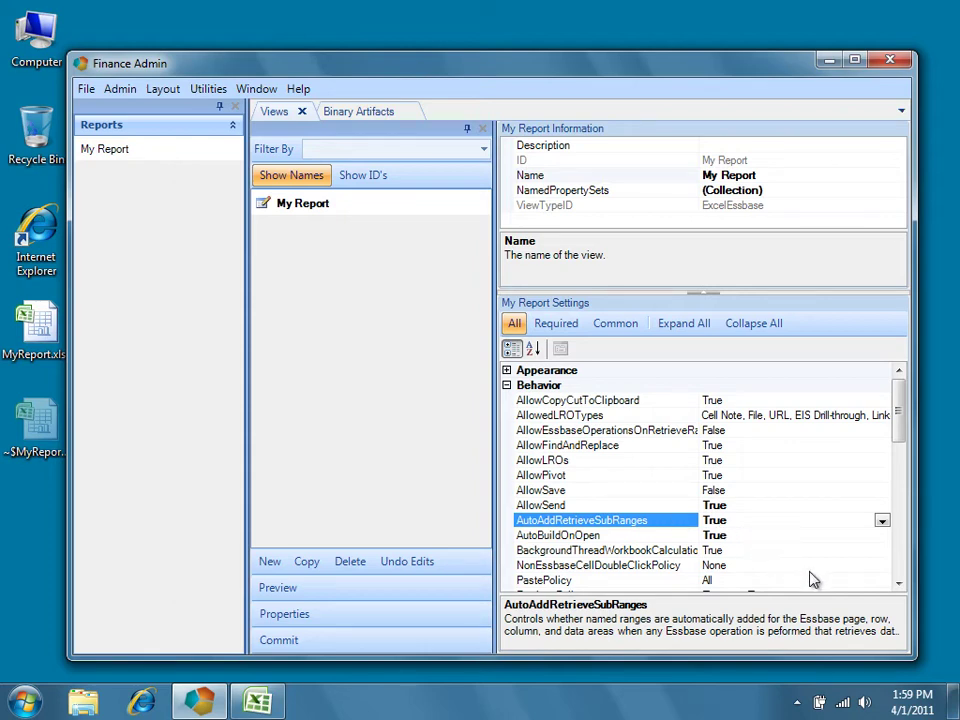
scroll(898, 589, "down", 7)
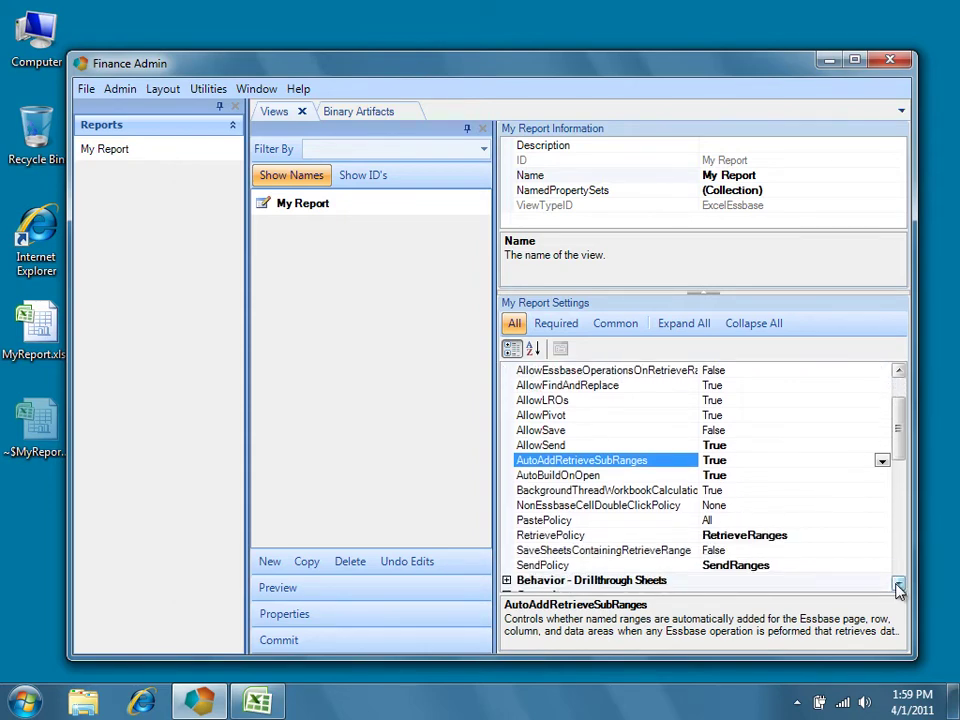
left_click(898, 589)
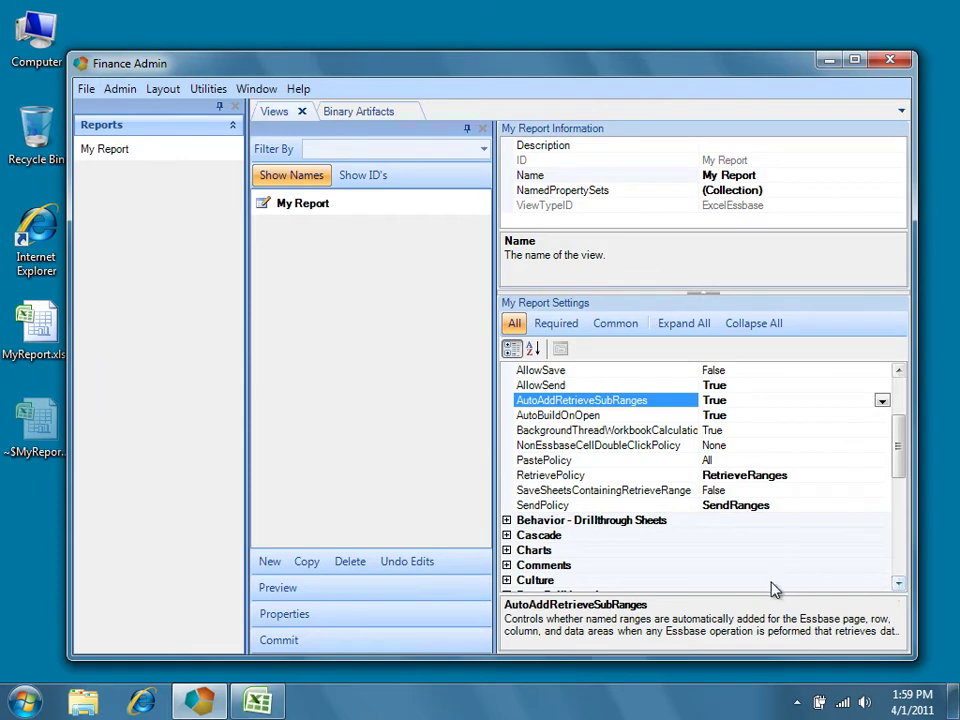
left_click_drag(765, 585, 744, 423)
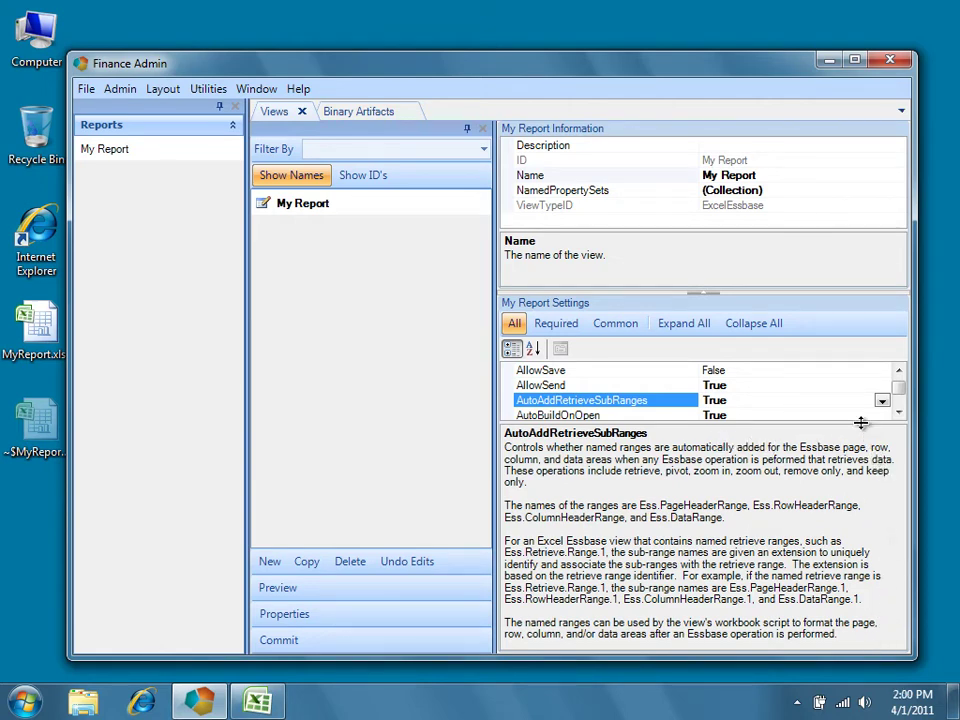
left_click_drag(861, 423, 858, 596)
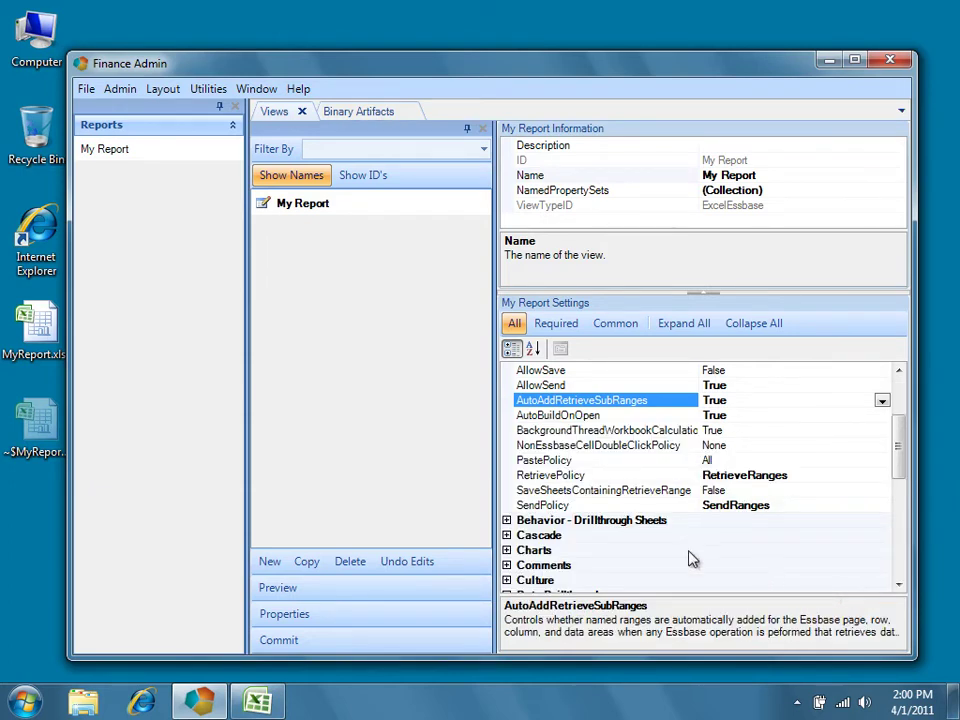
left_click(279, 640)
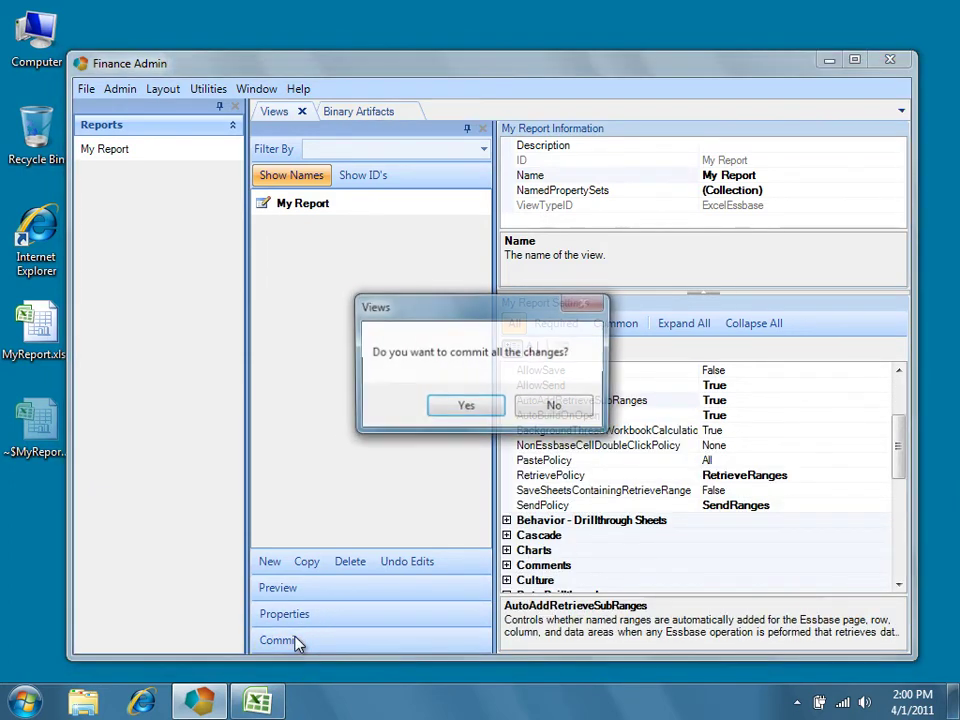
left_click(485, 411)
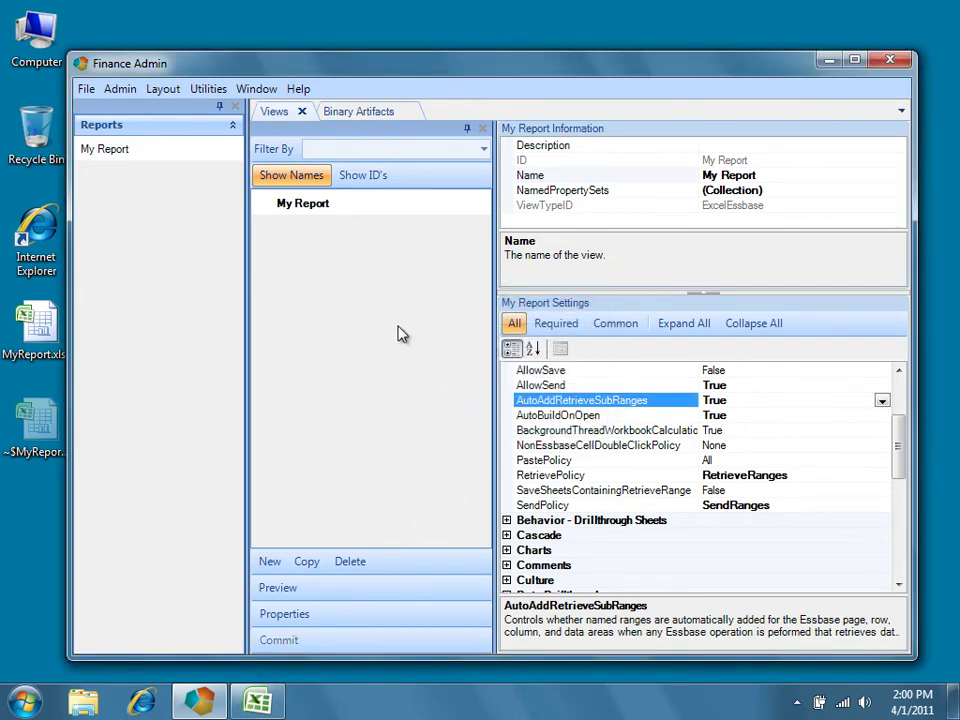
Open My Report and select Ess.DataRange.1 from the Name Box list
left_click(193, 155)
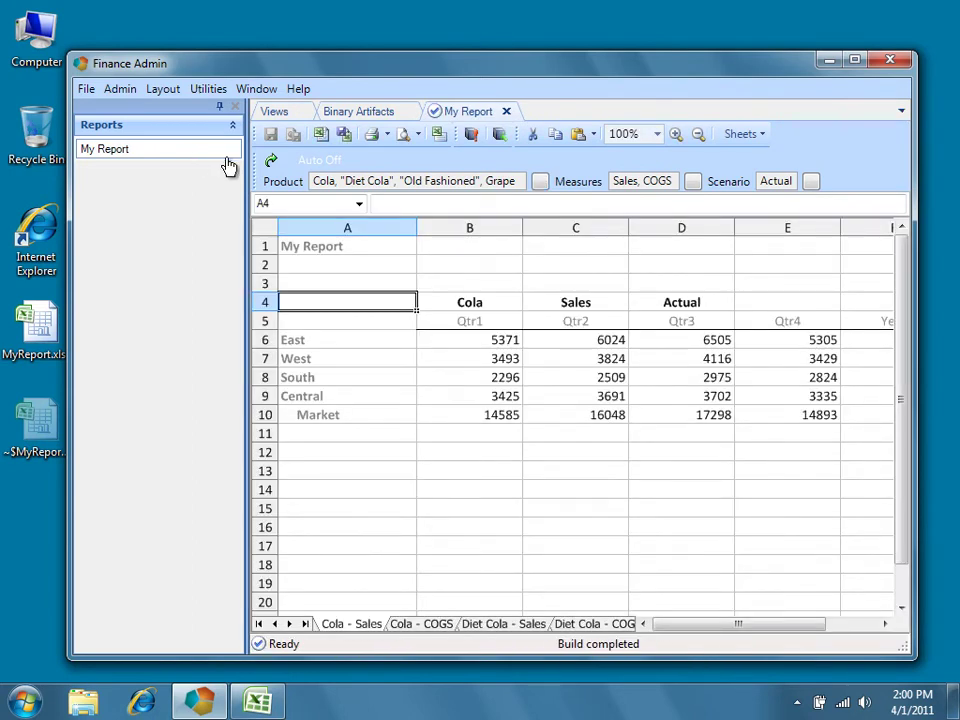
left_click(358, 203)
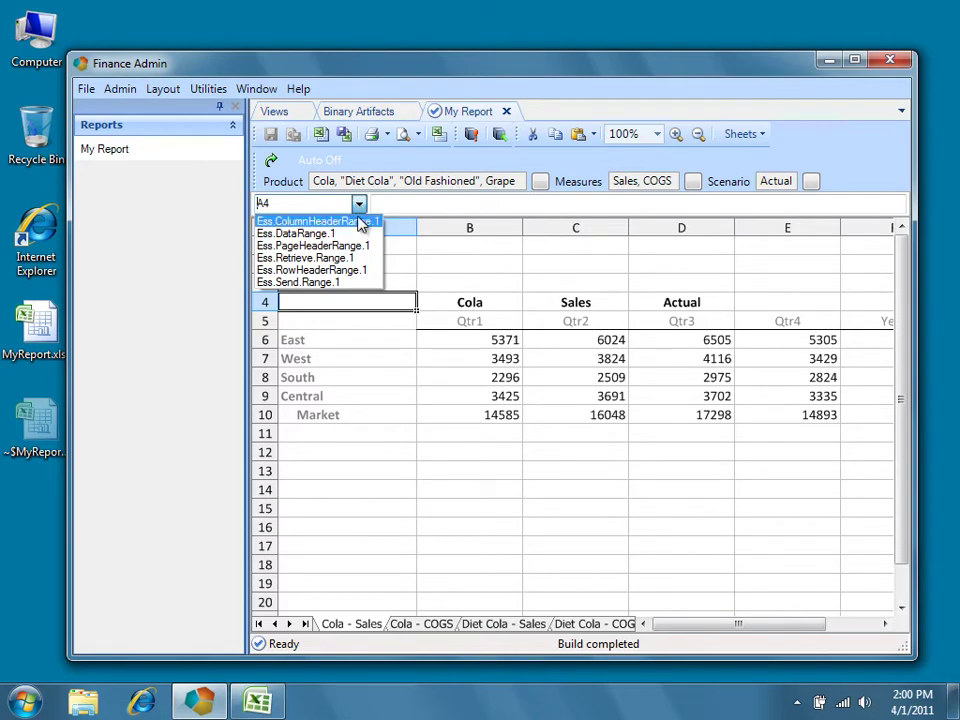
left_click(355, 232)
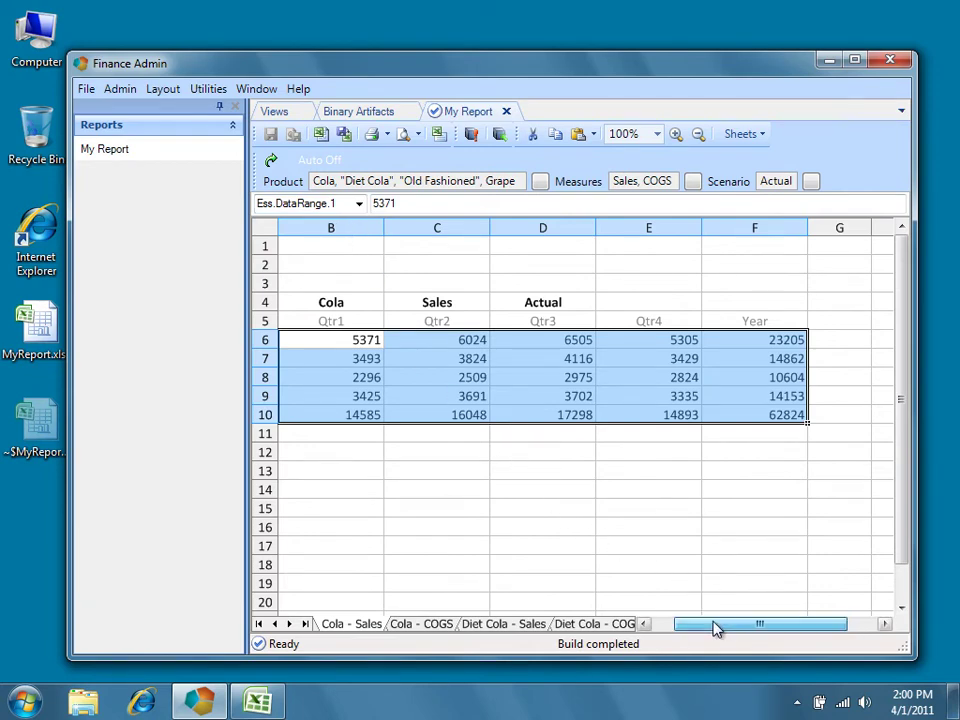
left_click_drag(713, 627, 686, 626)
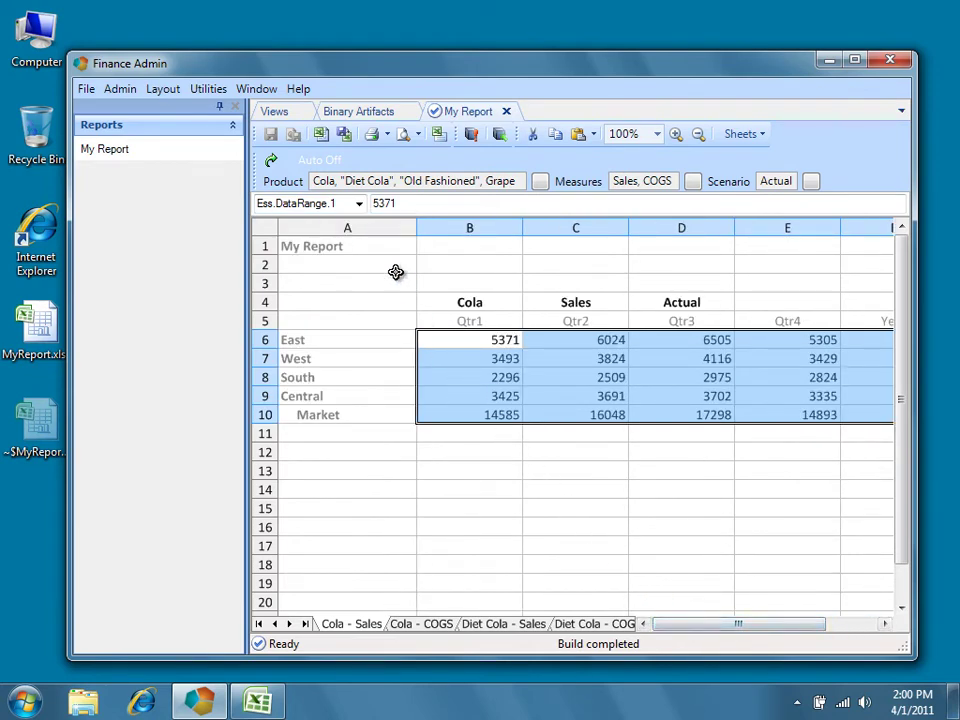
Select Ess.PageHeaderRange.1, Ess.ColumnHeaderRange.1 and Ess.RowHeaderRange.1 to view their cells
left_click(359, 203)
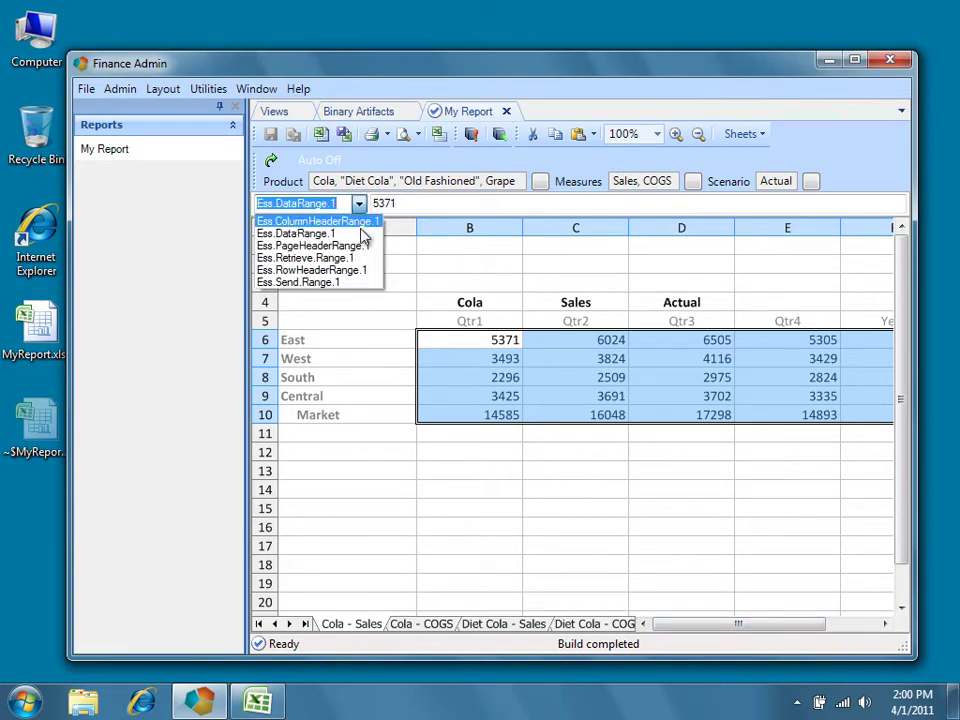
left_click(366, 246)
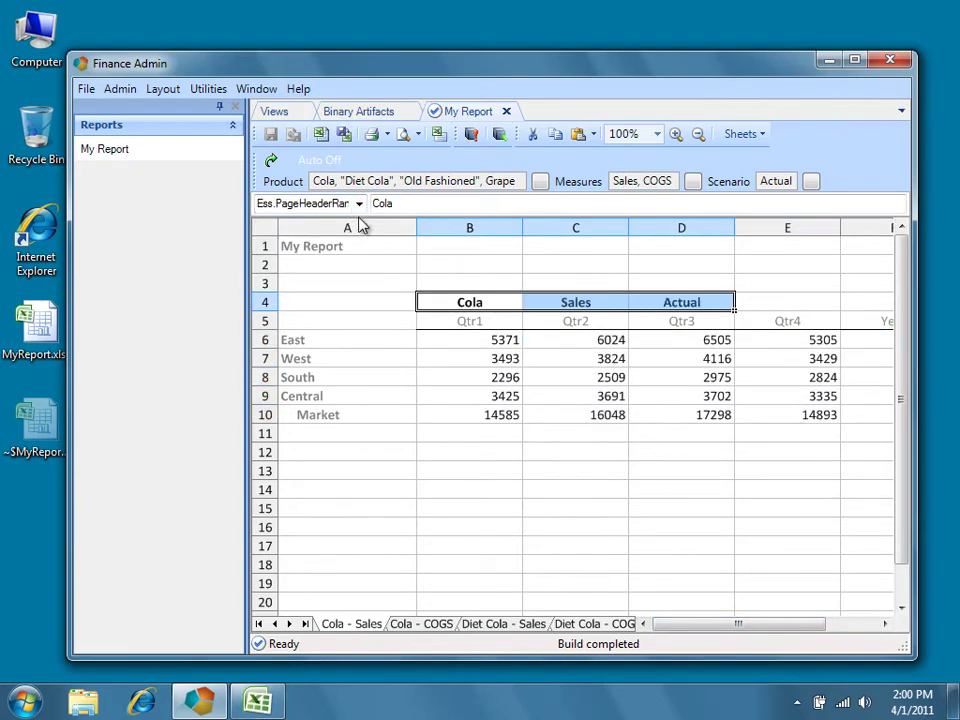
left_click(359, 203)
left_click(361, 223)
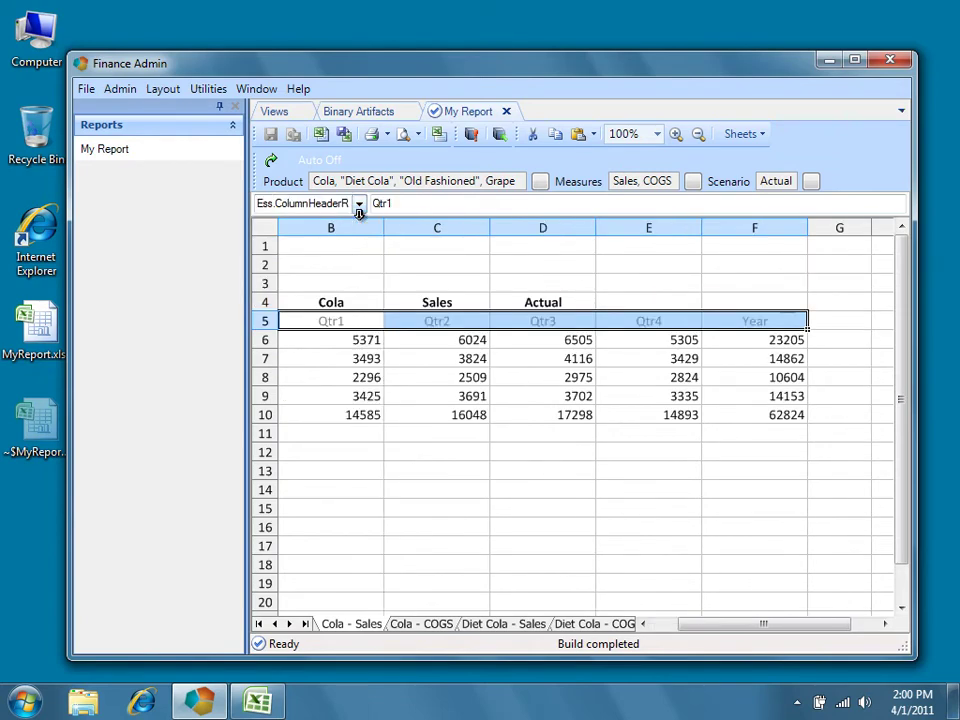
left_click(359, 203)
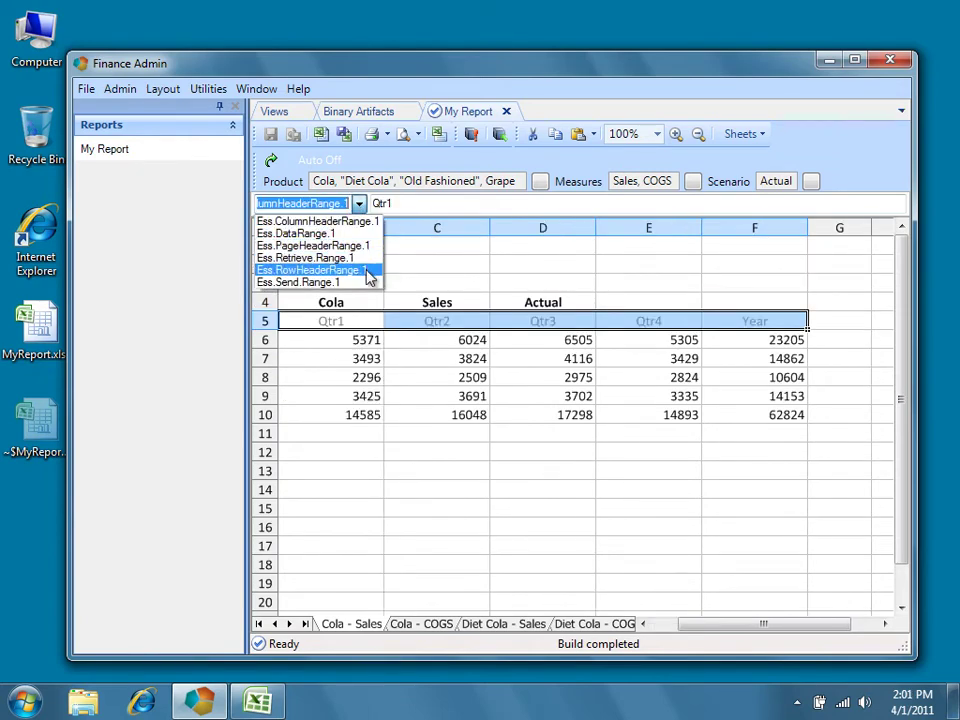
left_click(372, 270)
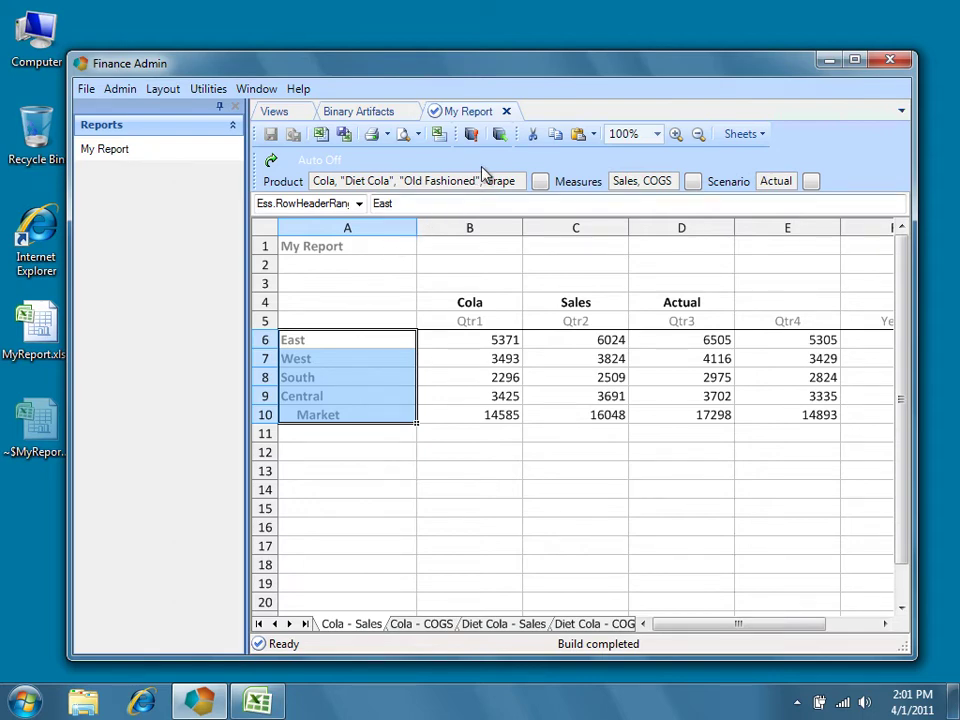
Close My Report, set AllowEssbaseOperationsOnRetrieveRange to True, and collapse all setting categories
left_click(506, 112)
left_click(506, 112)
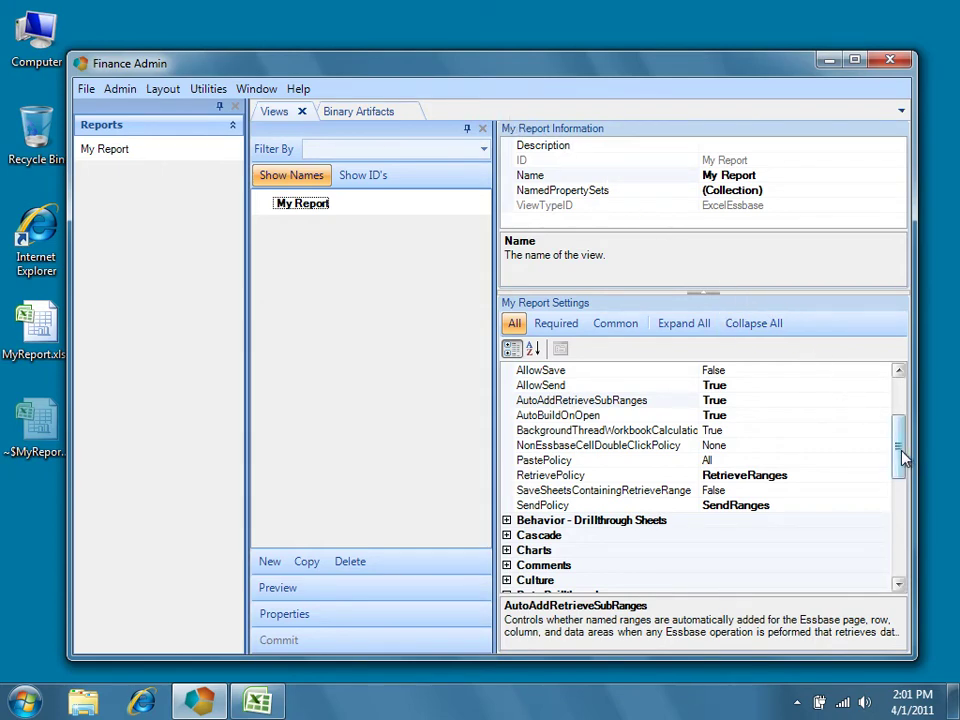
left_click_drag(903, 457, 896, 415)
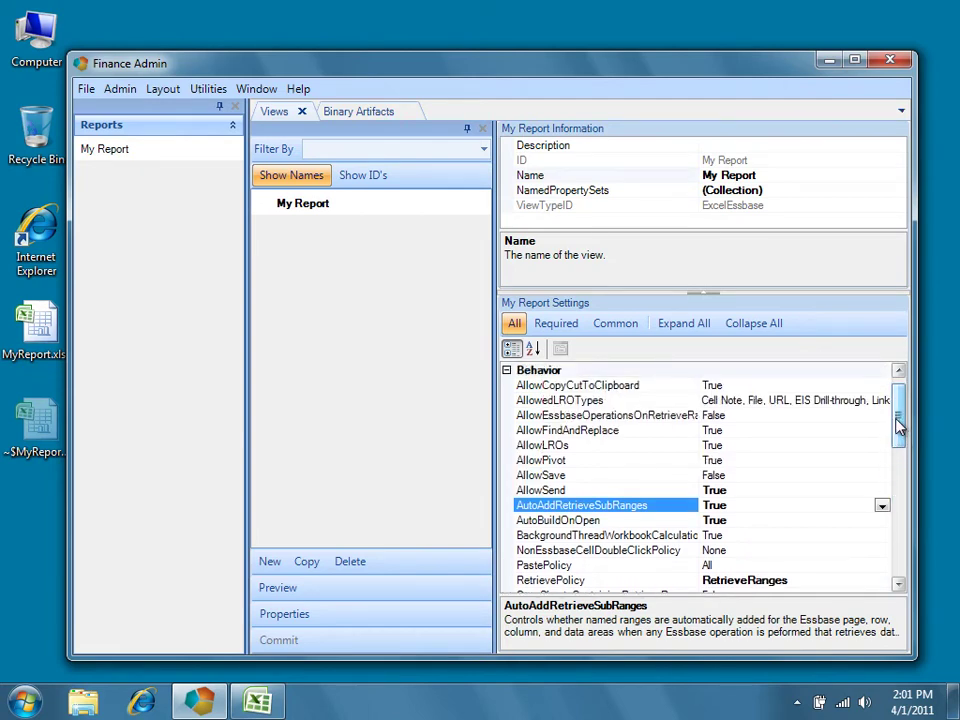
double_click(676, 416)
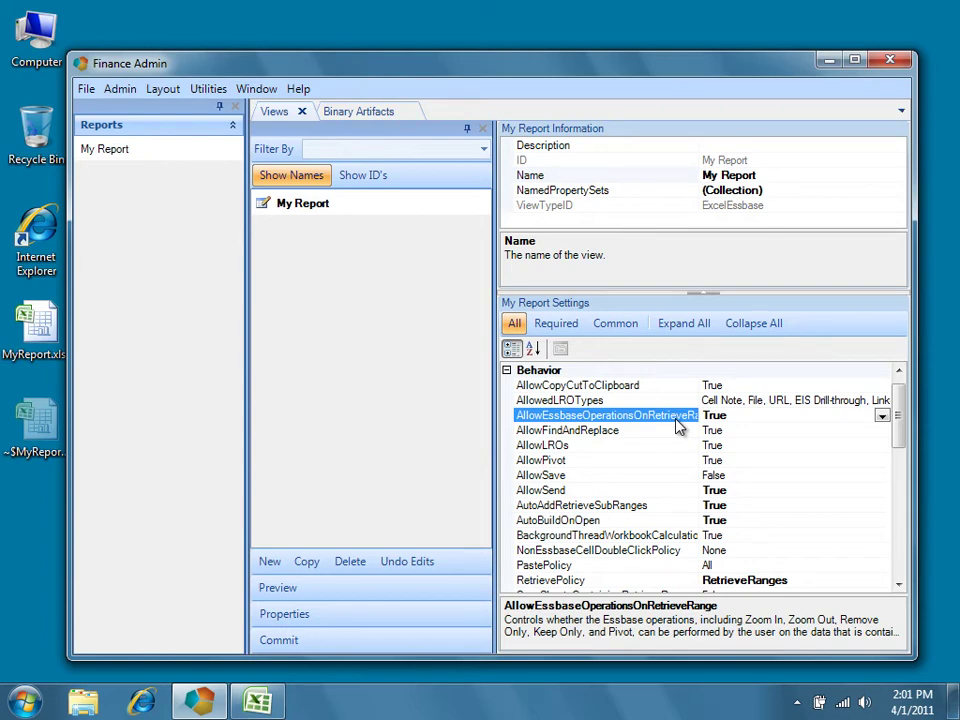
left_click(737, 328)
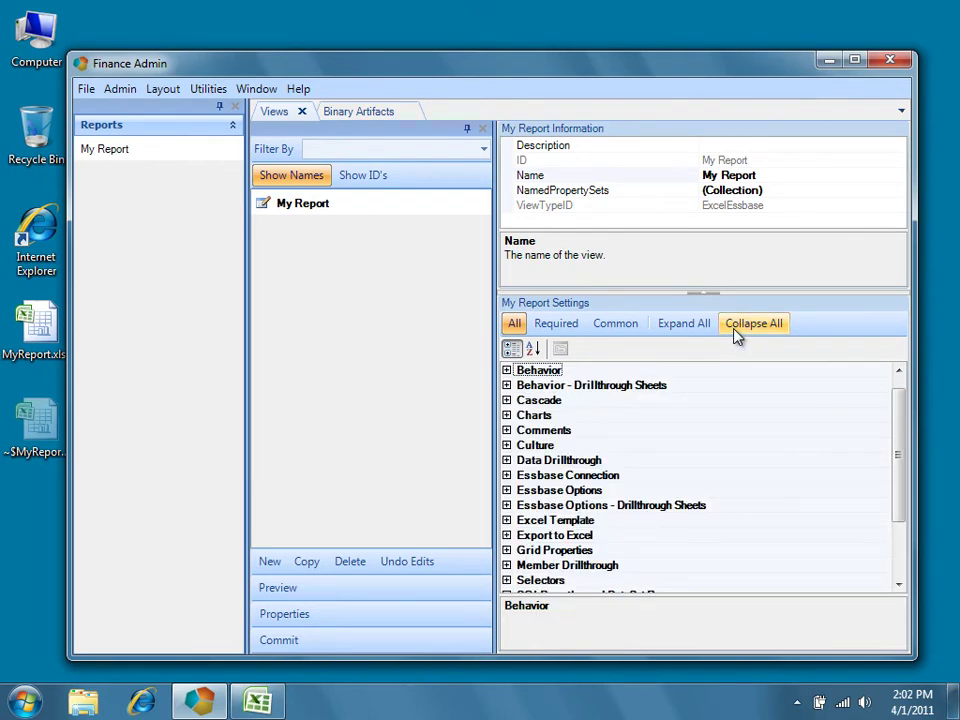
Under Member Drillthrough, set MemberCellDoubleClickPolicy from None to Zoom
left_click_drag(896, 493, 896, 583)
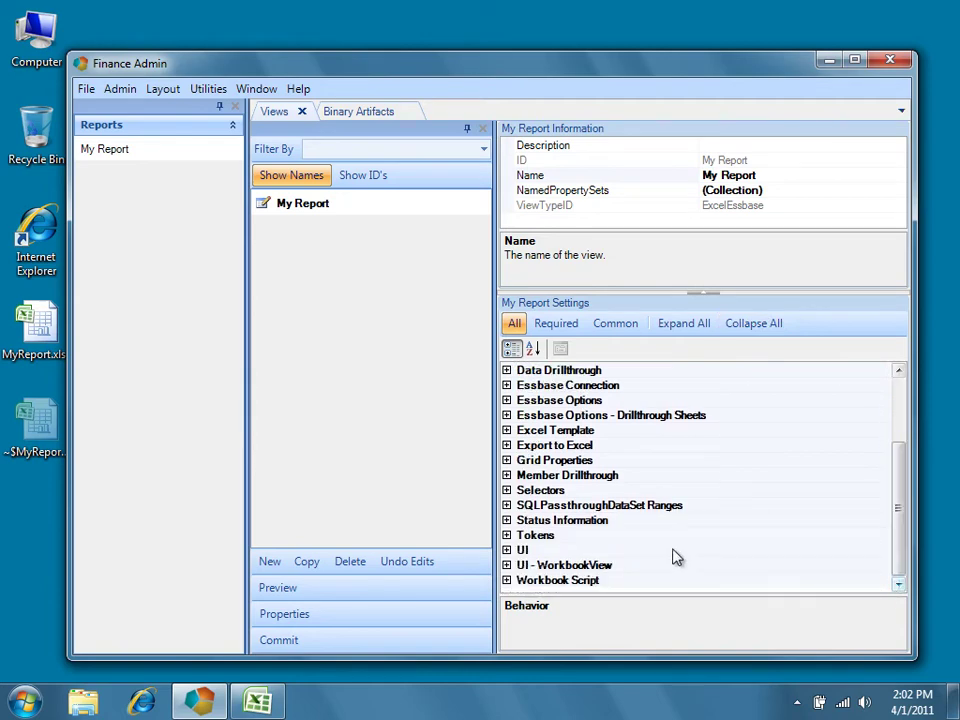
left_click(507, 476)
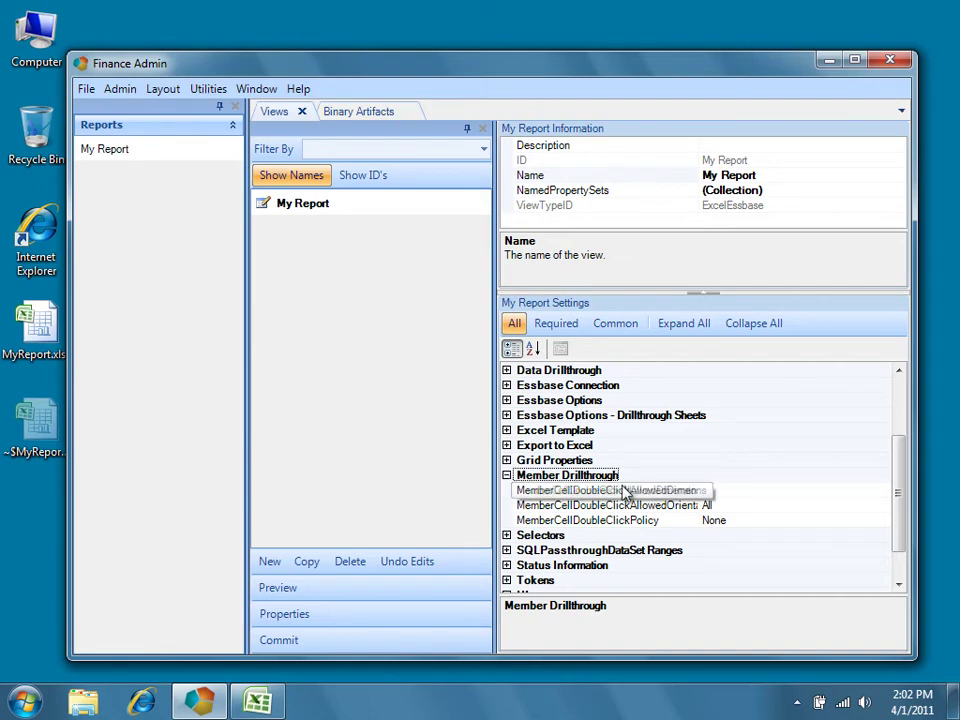
left_click(852, 521)
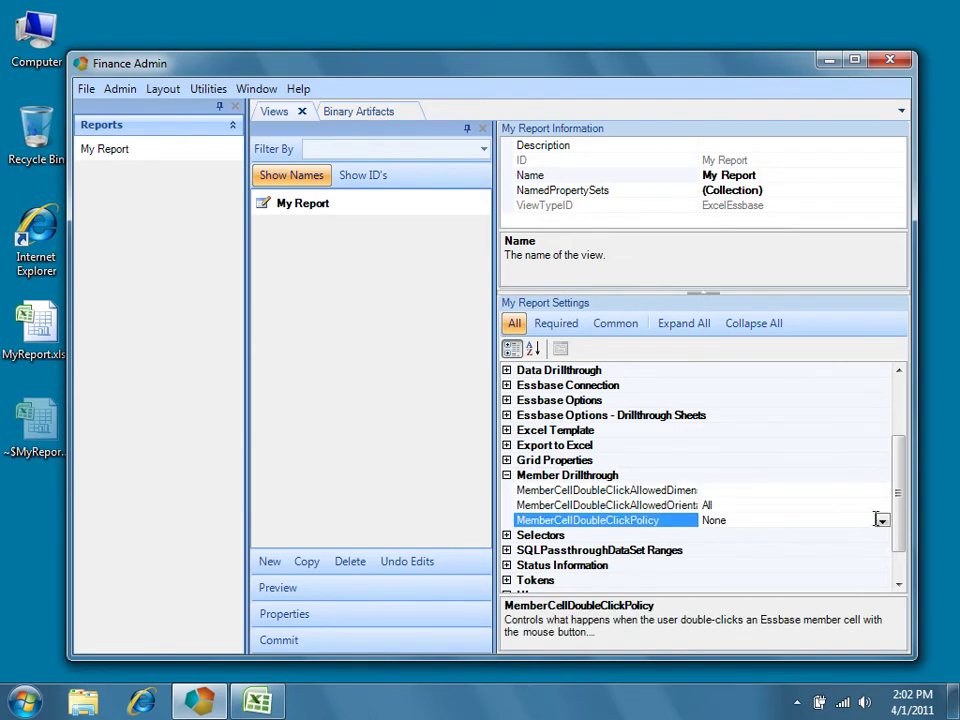
left_click(881, 522)
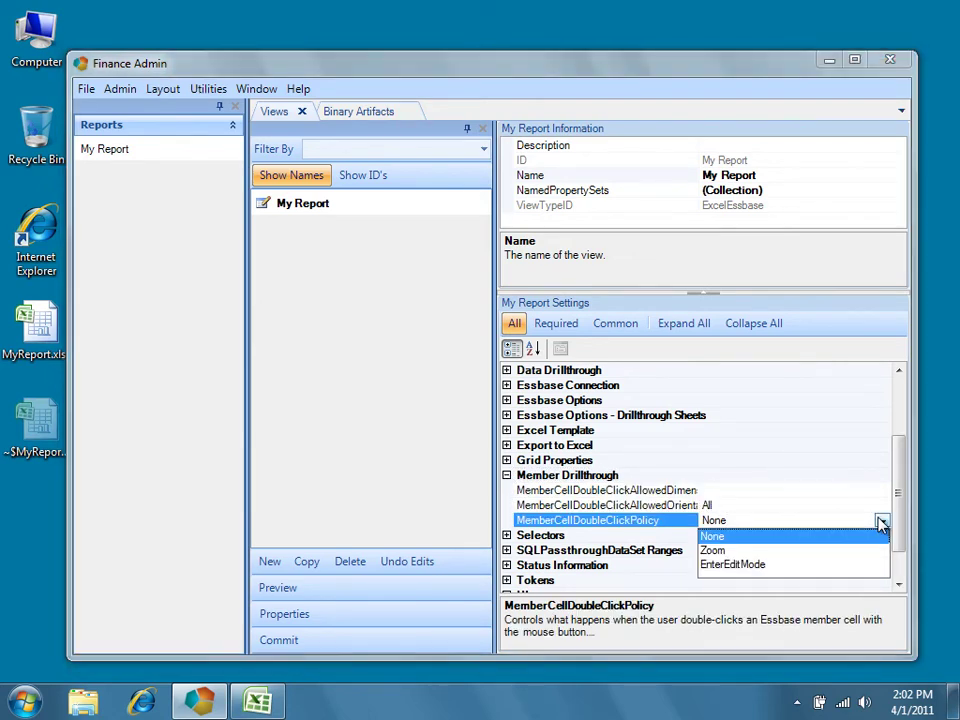
left_click(838, 551)
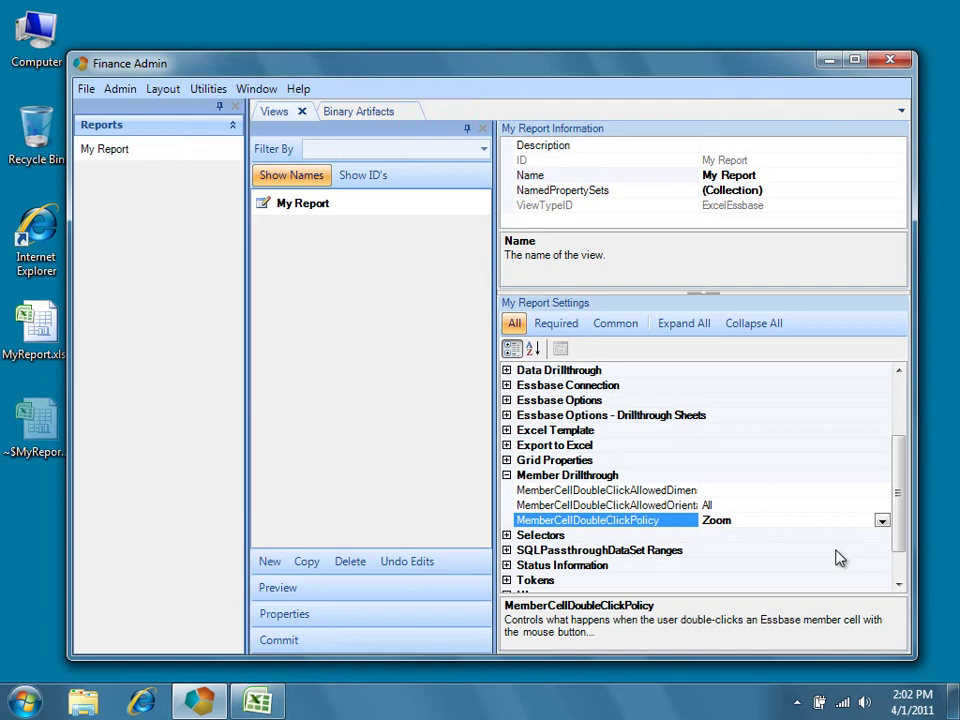
Under UI, set ViewToolbarsConfigurationID to Essbase View Standard All and commit all changes
left_click(898, 566)
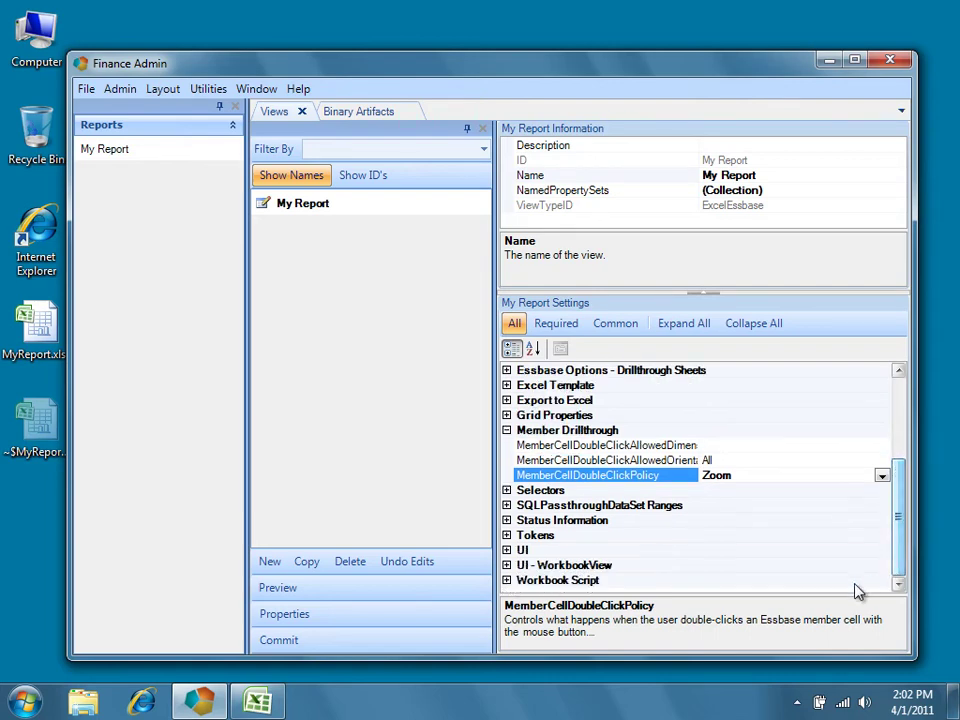
left_click(506, 550)
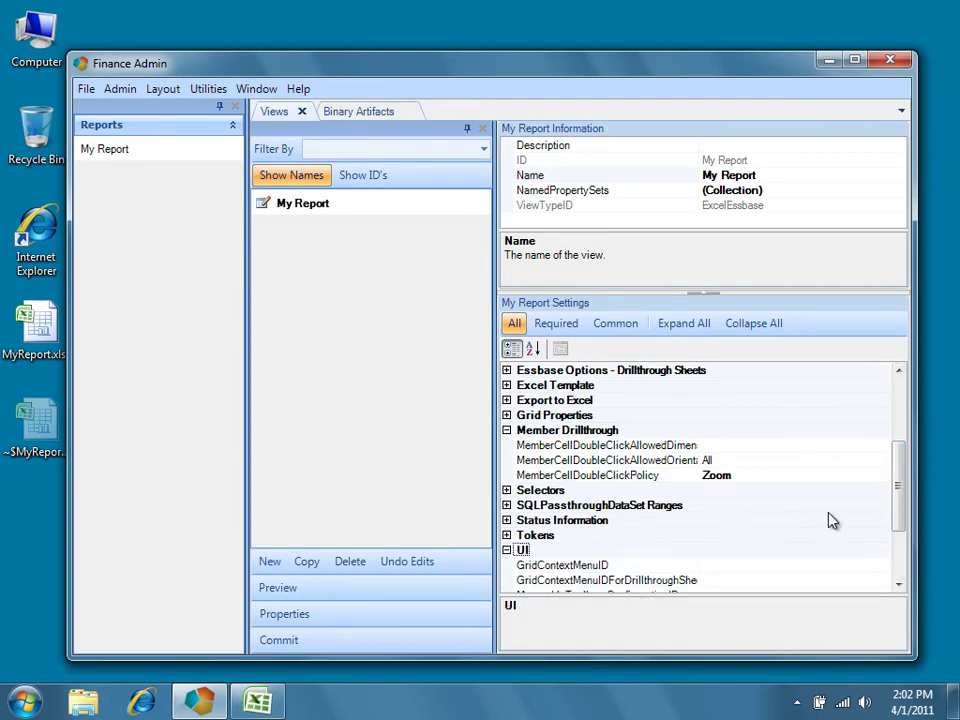
left_click_drag(892, 521, 902, 570)
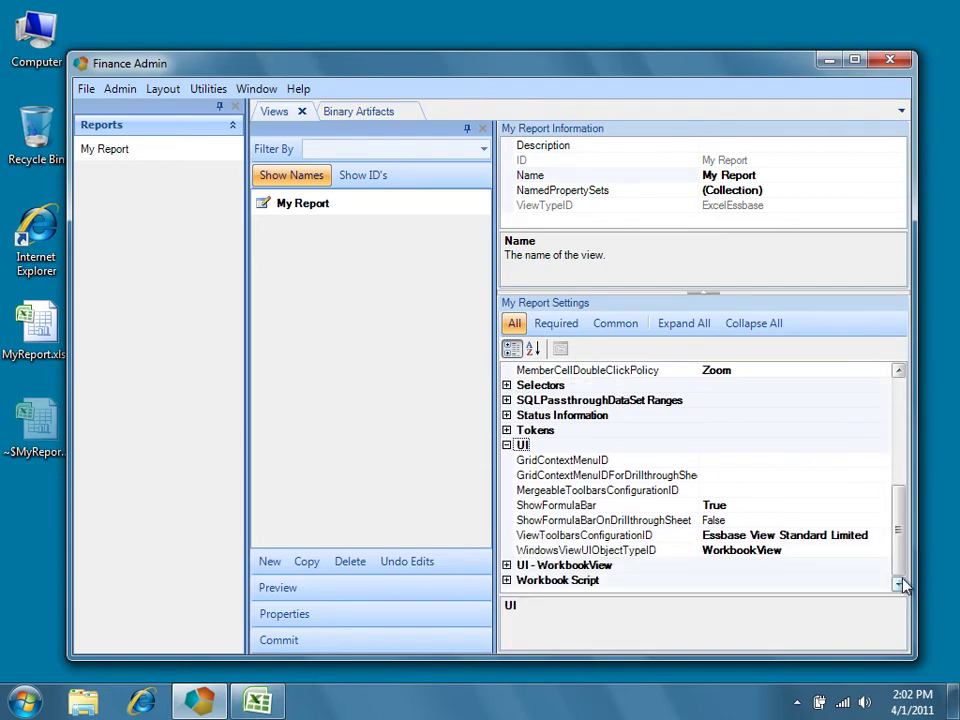
left_click(866, 536)
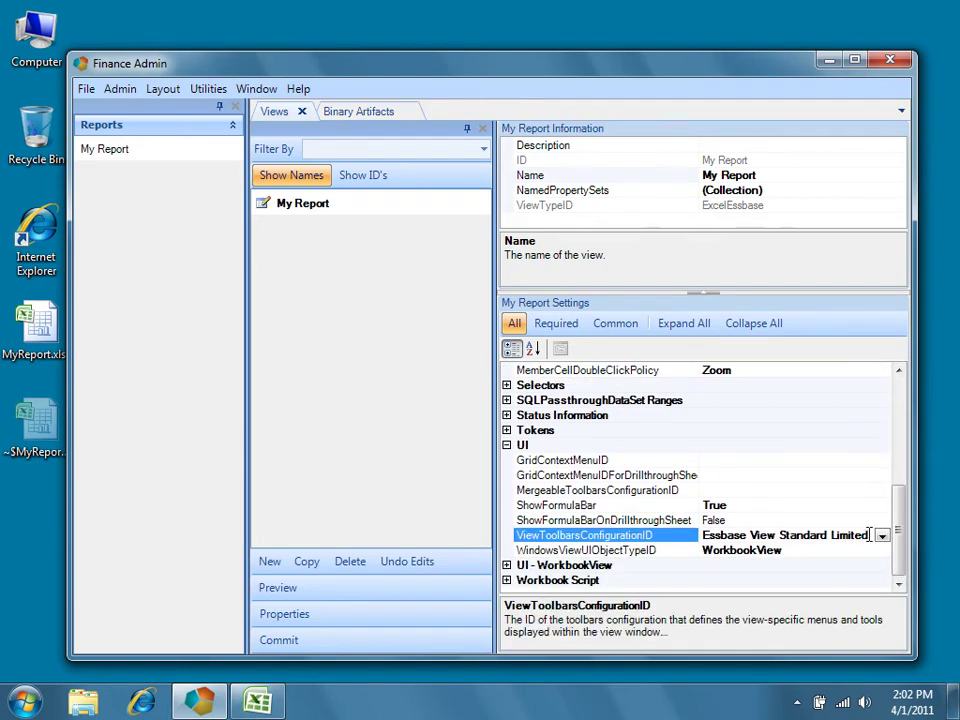
left_click(880, 537)
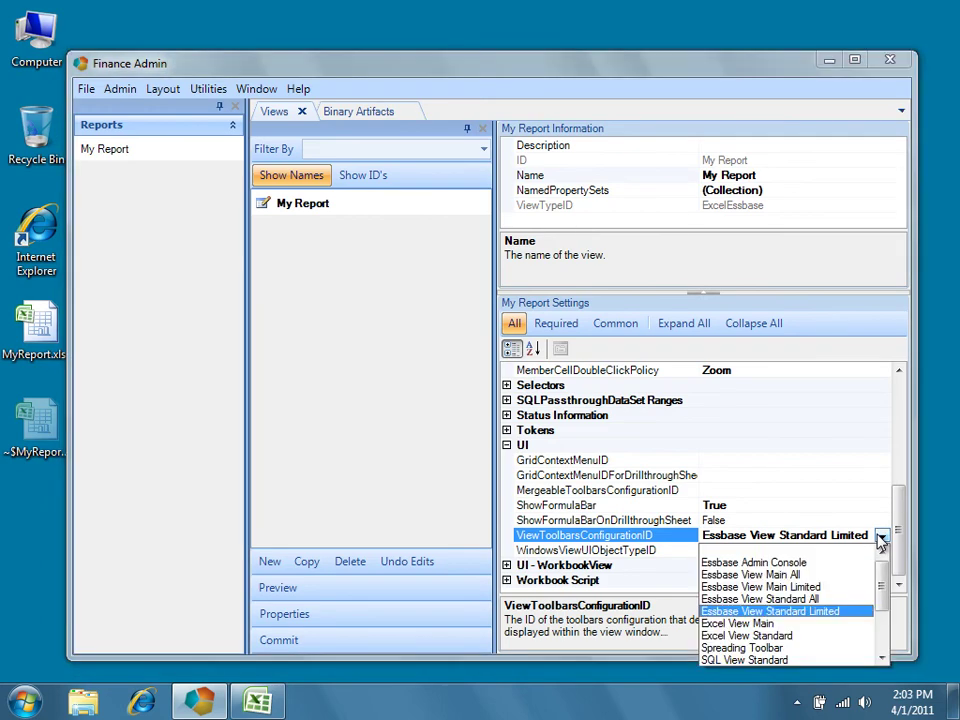
left_click(845, 600)
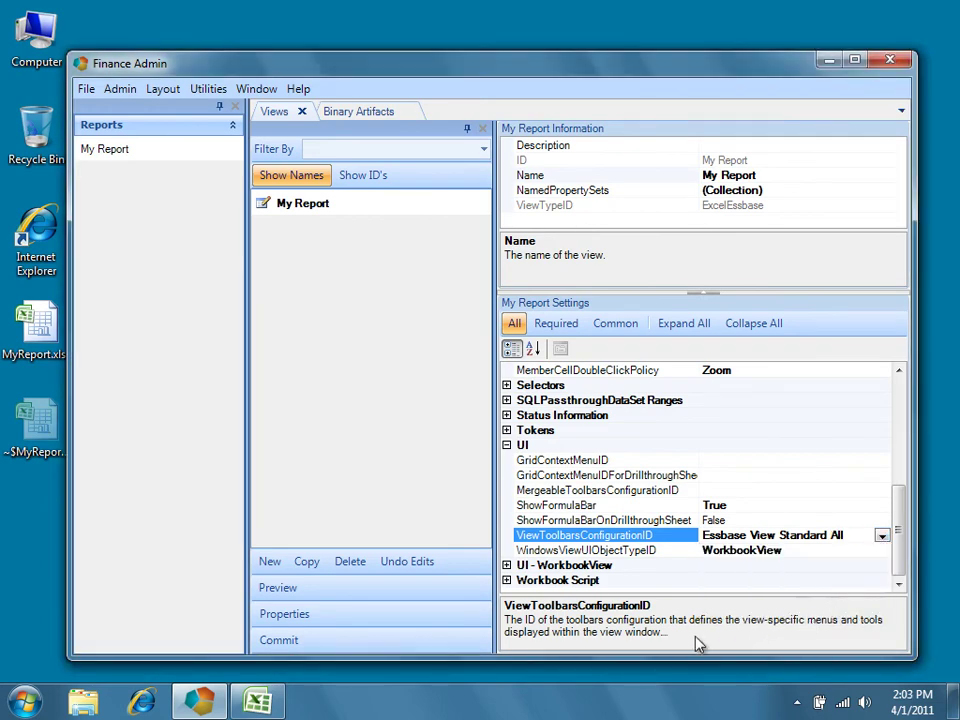
left_click(300, 643)
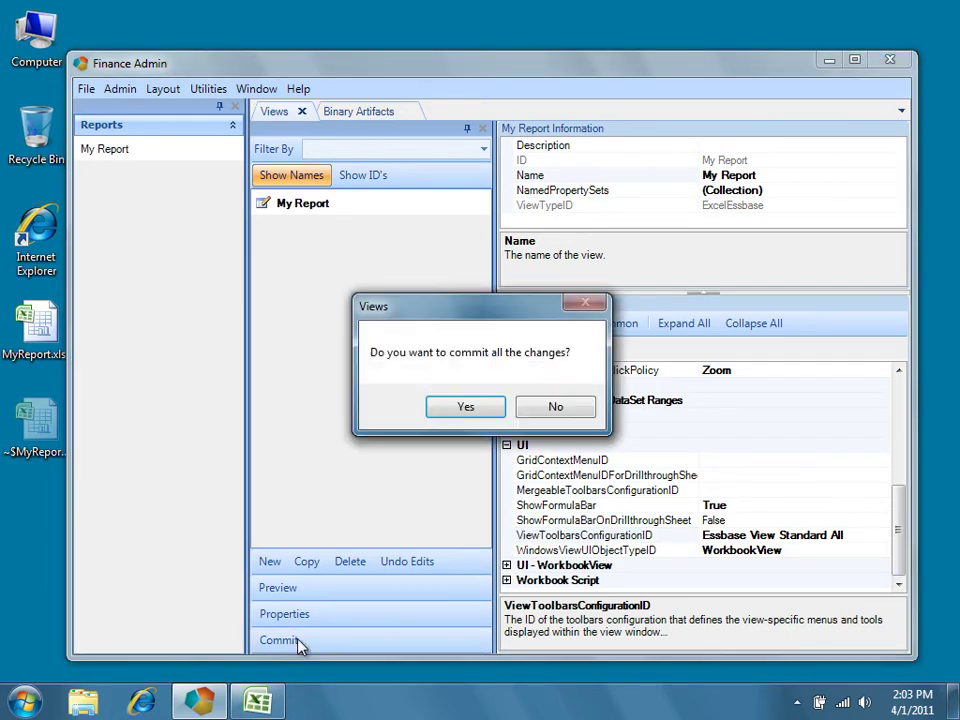
left_click(488, 412)
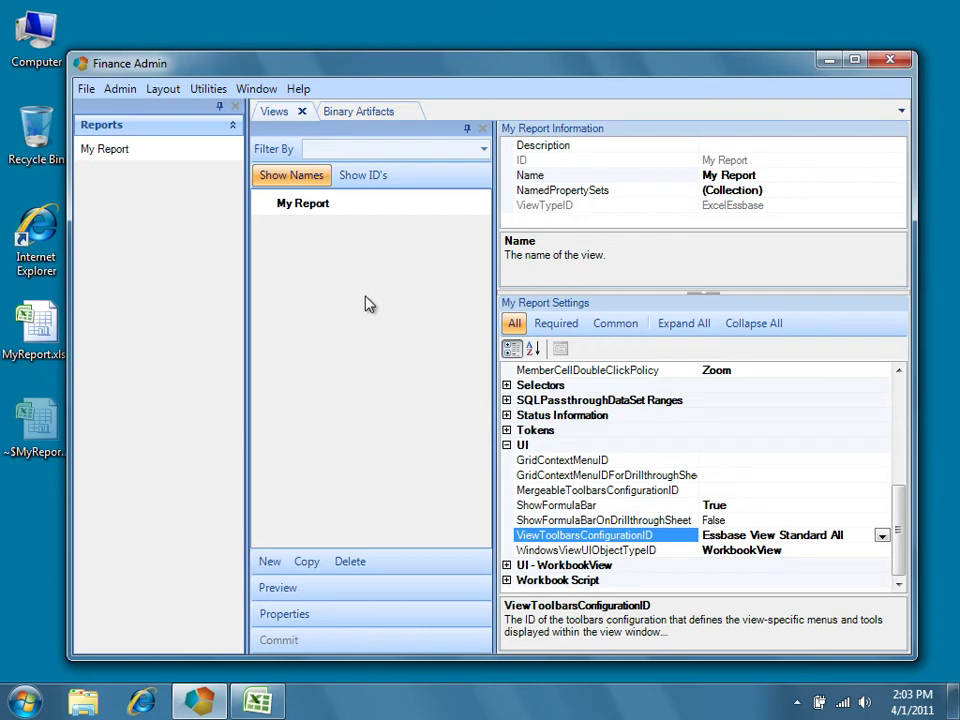
Open My Report and zoom in on East to show its states
left_click(202, 148)
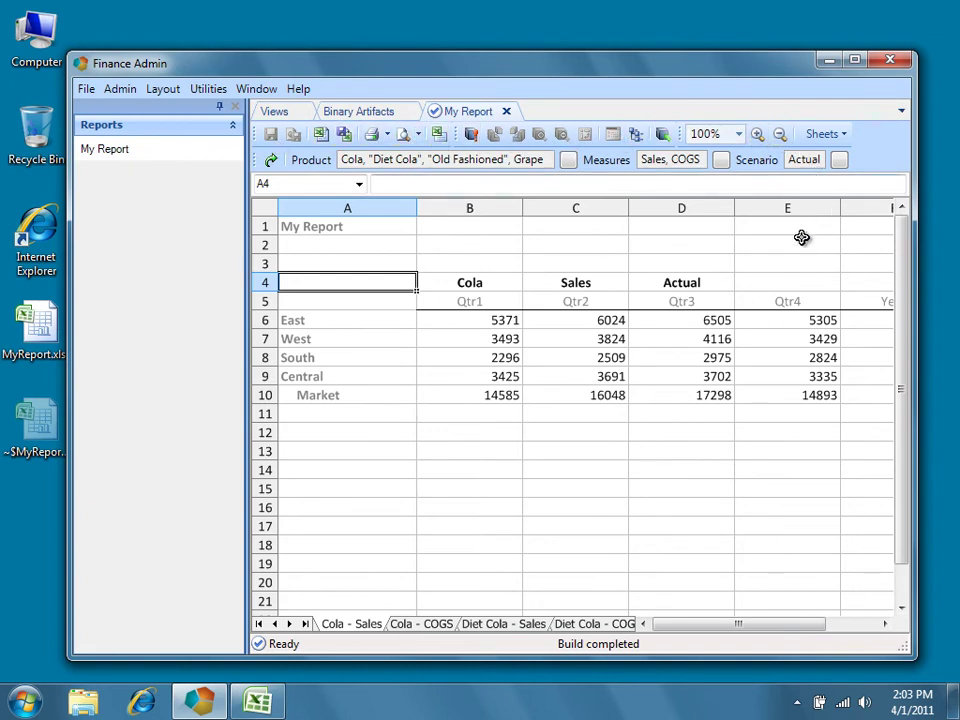
left_click(386, 320)
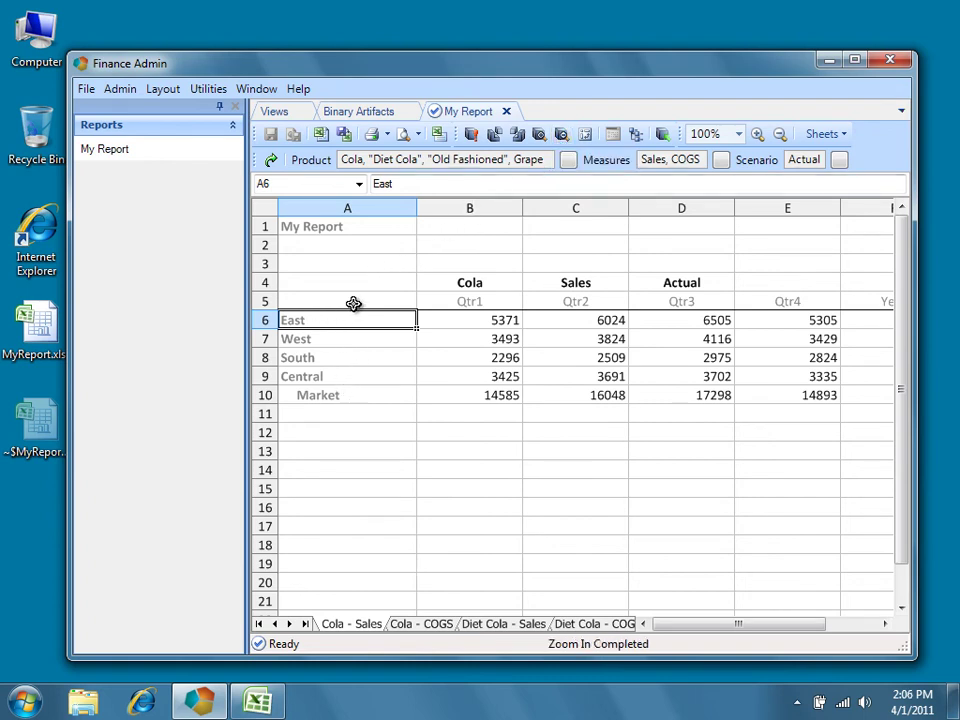
left_click(543, 141)
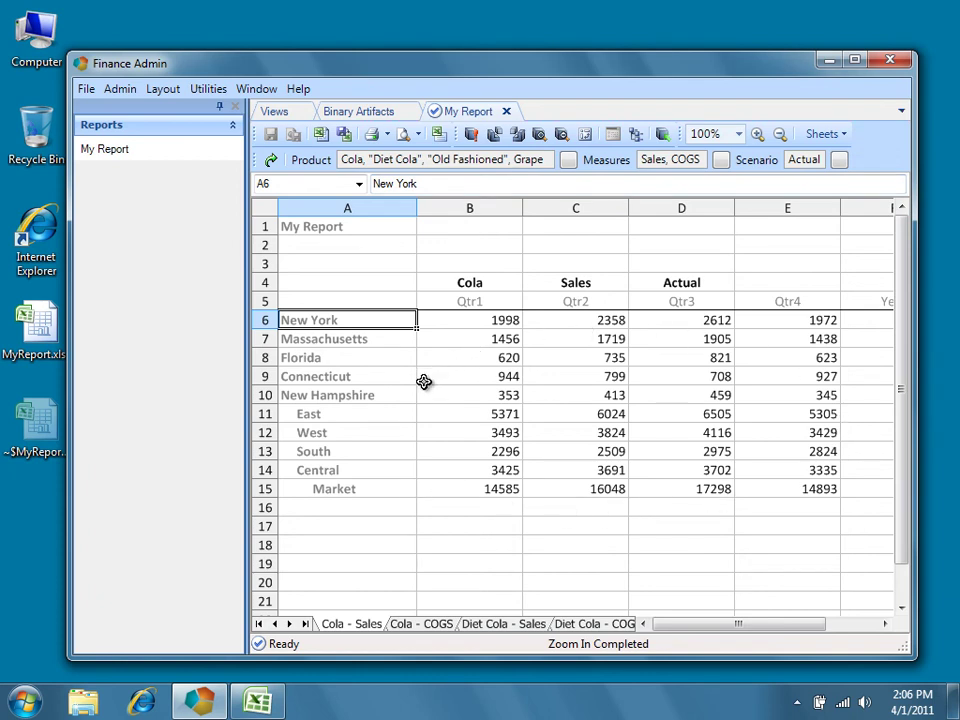
Drill West, South and Central into their states, and Qtr1 into Jan, Feb, Mar
double_click(336, 434)
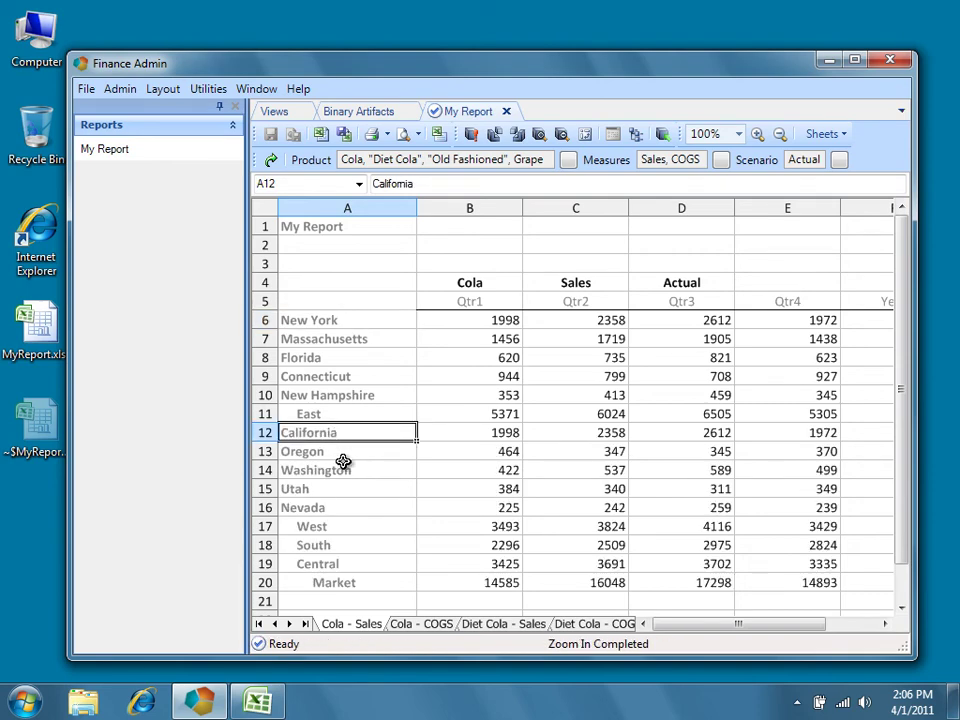
left_click(347, 547)
double_click(347, 549)
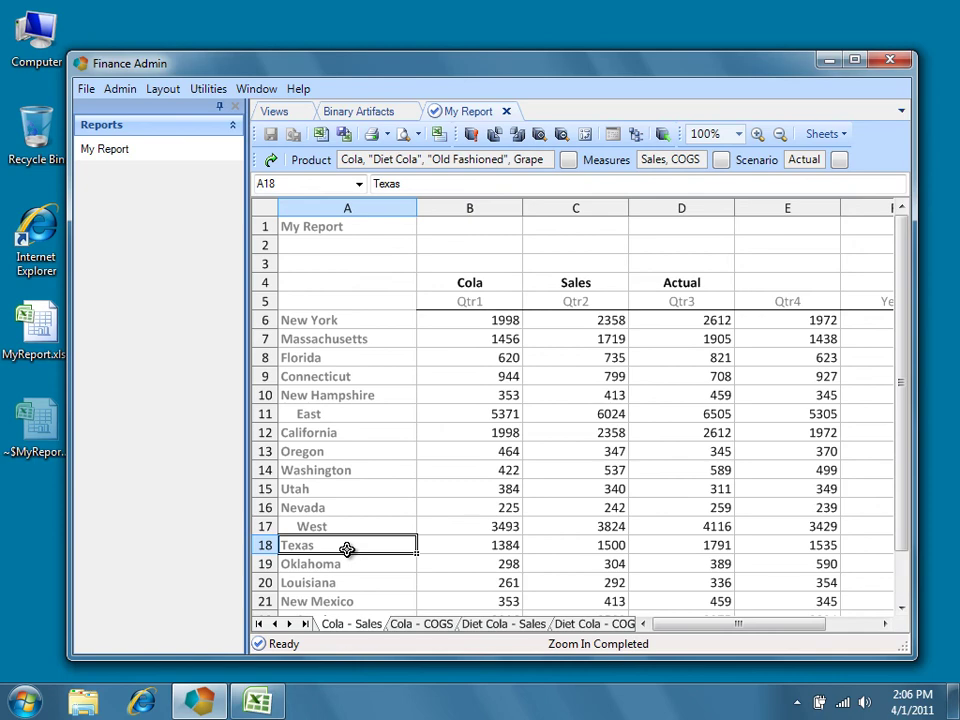
scroll(347, 549, "down", 2)
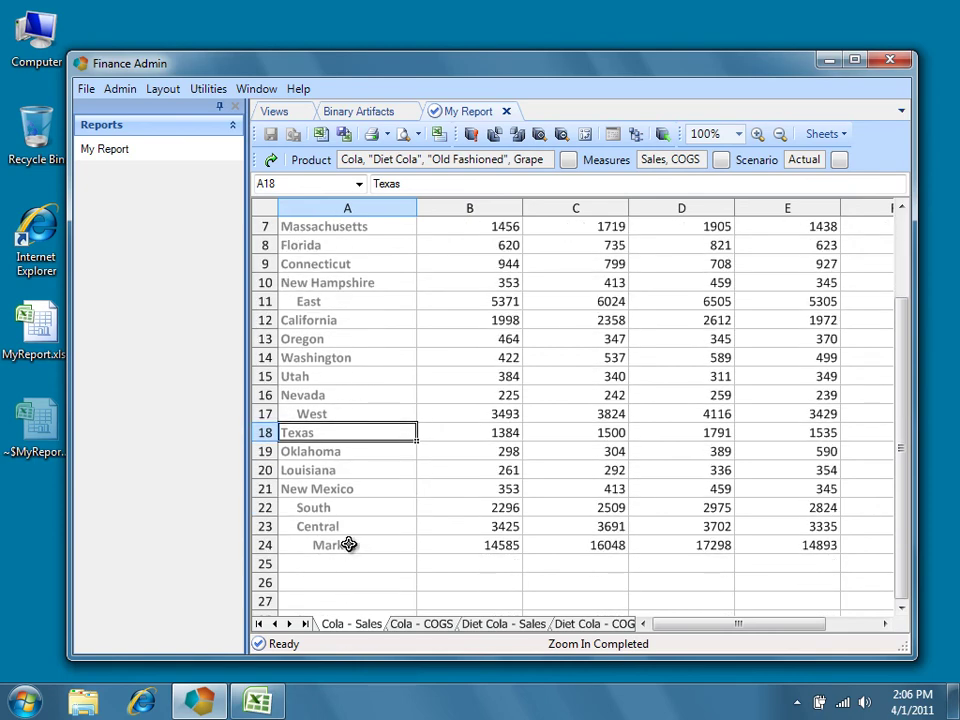
left_click(359, 530)
double_click(359, 532)
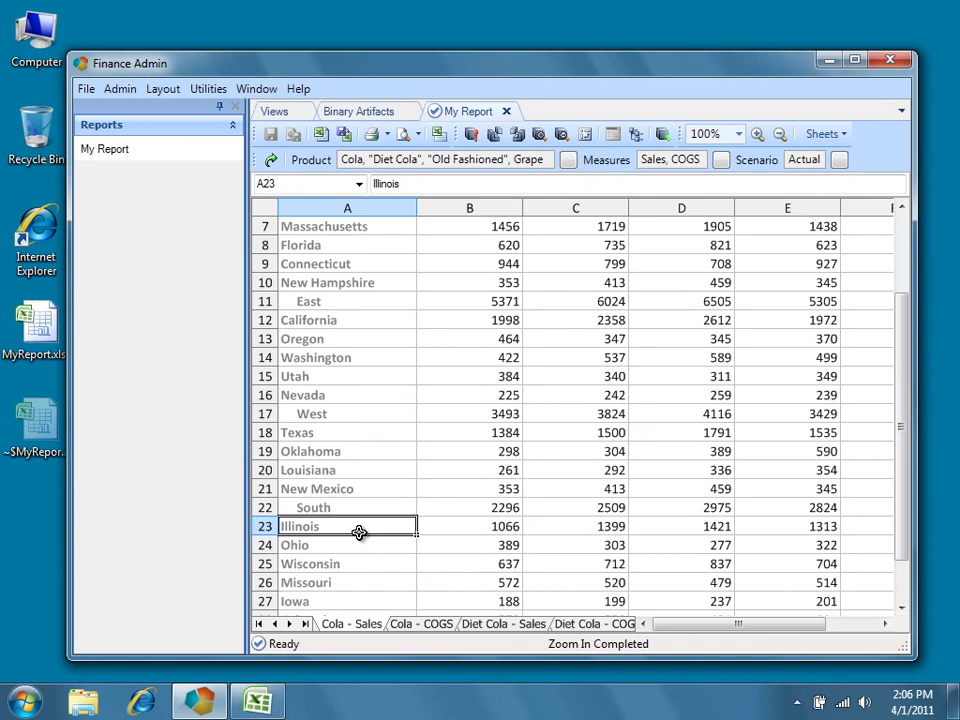
scroll(359, 532, "up", 2)
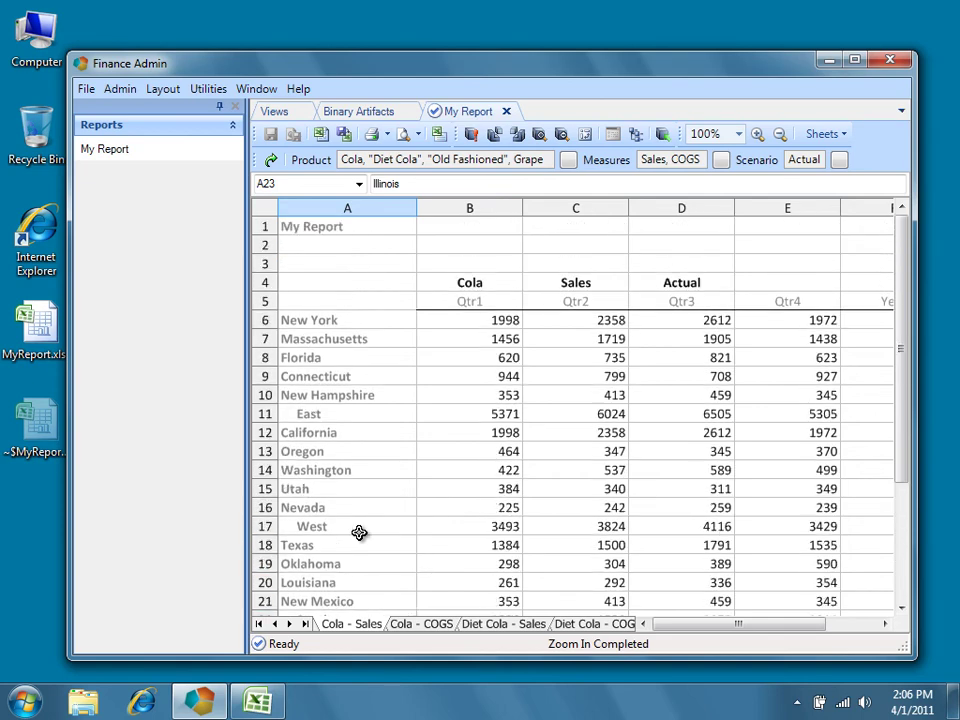
double_click(507, 304)
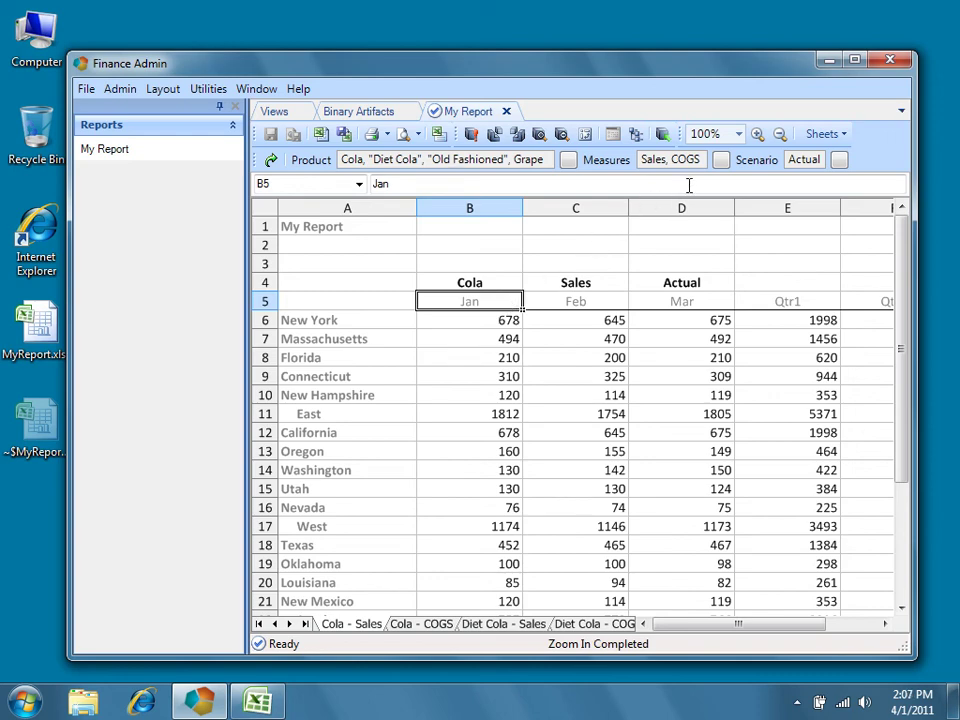
Zoom the report display out step by step to 60%
left_click(779, 134)
left_click(779, 134)
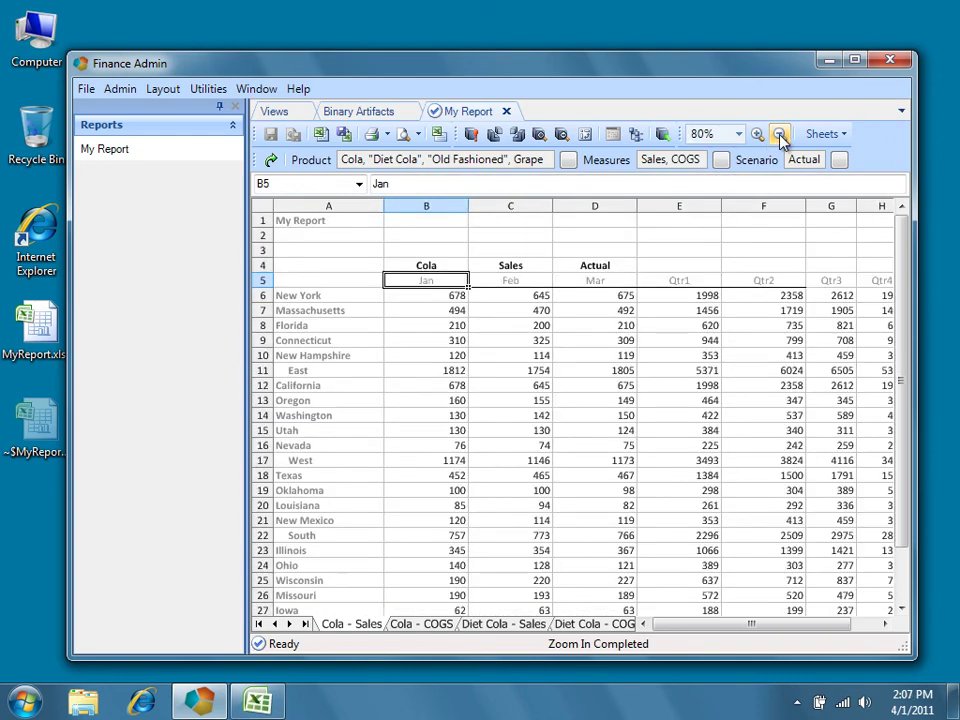
left_click(779, 134)
left_click(779, 134)
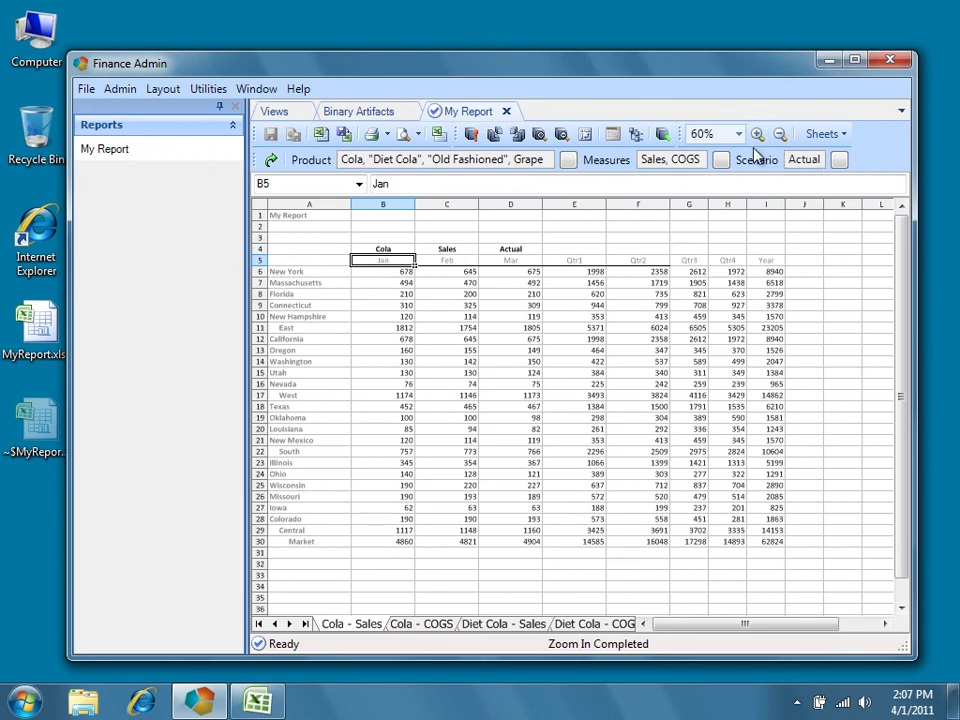
Select Ess.DataRange.1 from the Name Box, then return to My Report's view settings
left_click(358, 186)
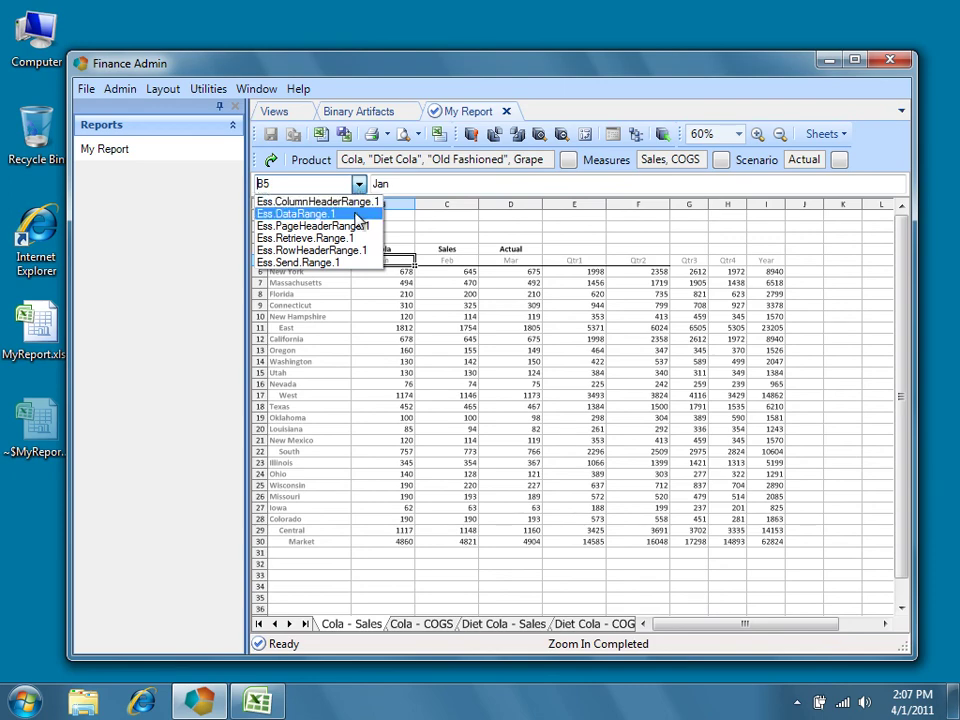
left_click(355, 213)
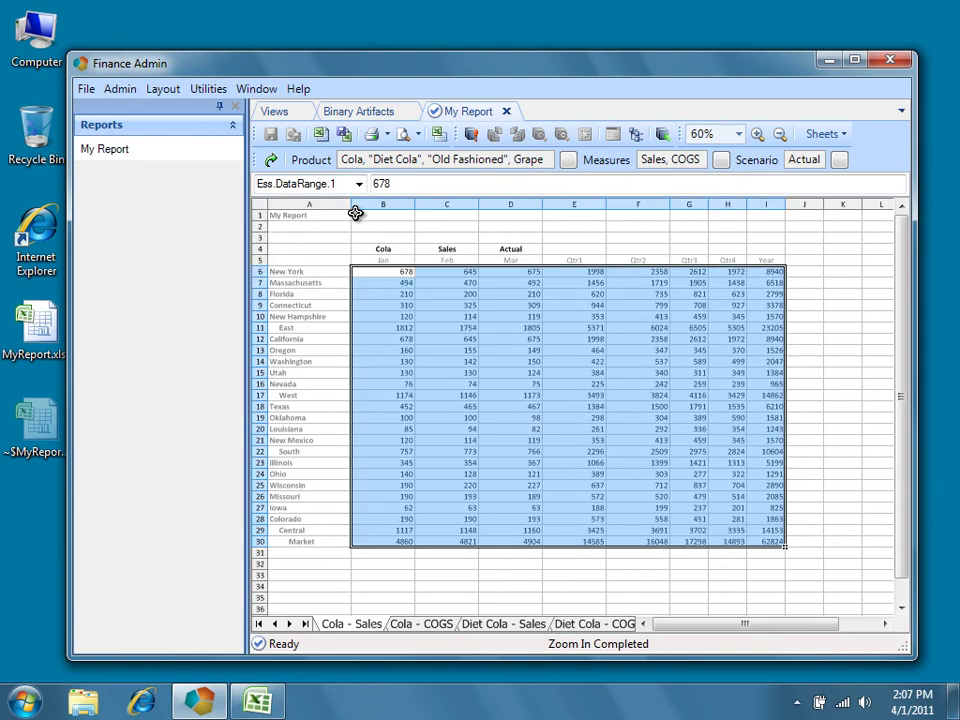
left_click(285, 113)
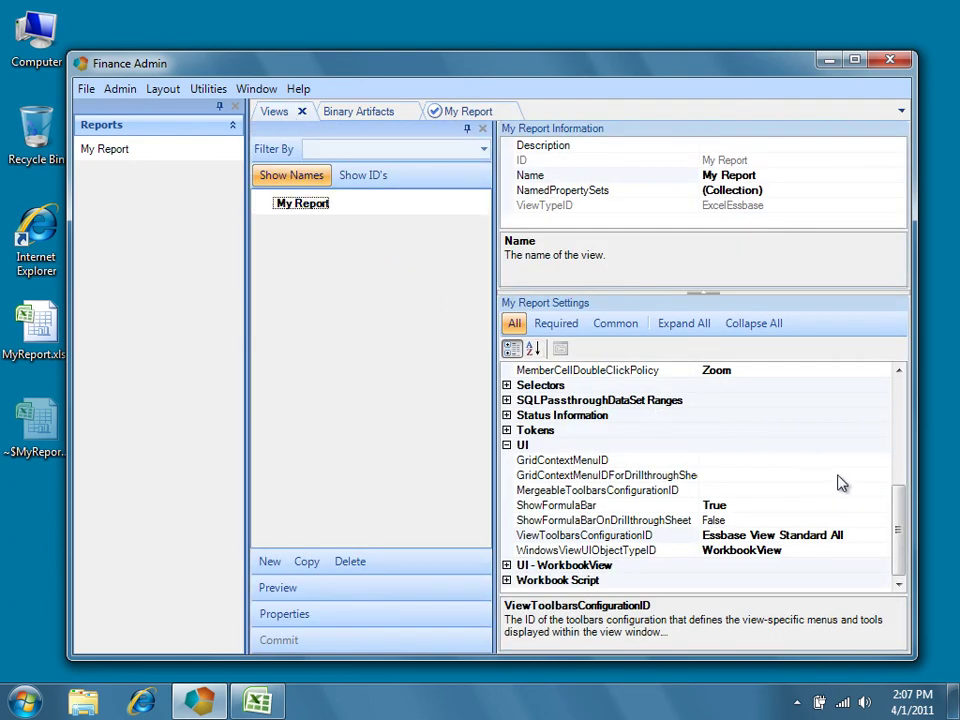
Under Behavior, set PastePolicy to Values and commit all changes
left_click_drag(898, 510, 896, 386)
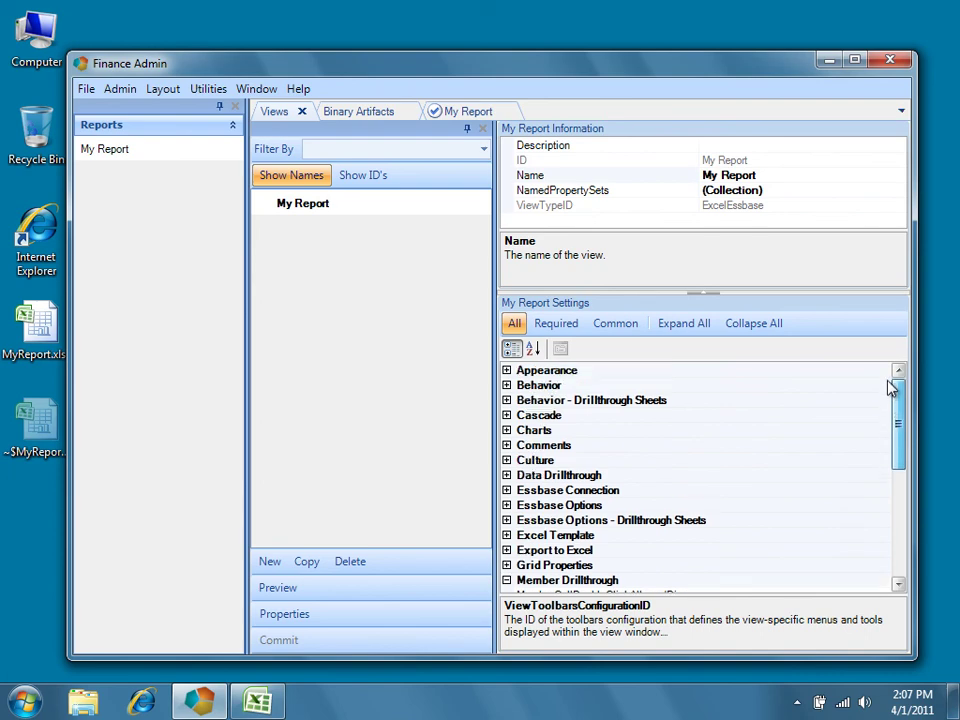
left_click(507, 386)
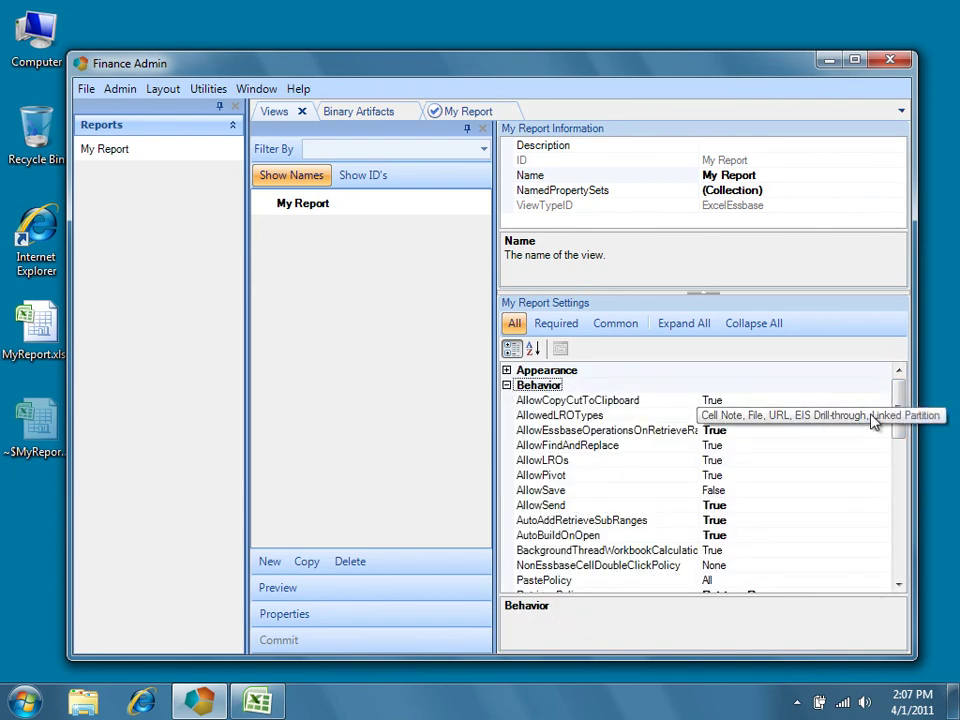
left_click_drag(900, 431, 898, 448)
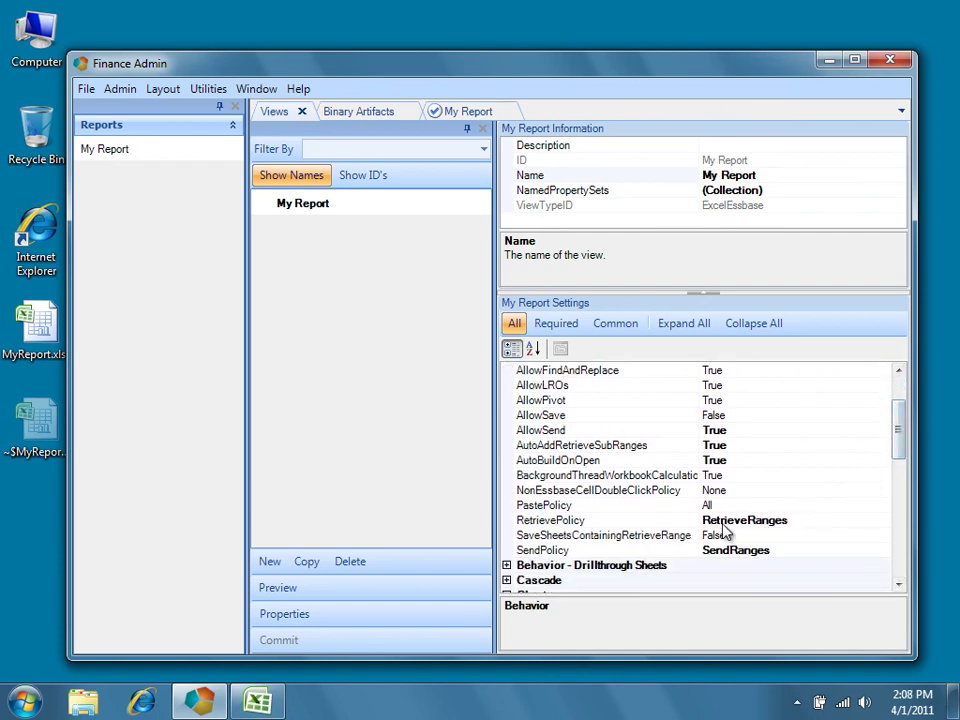
left_click(859, 506)
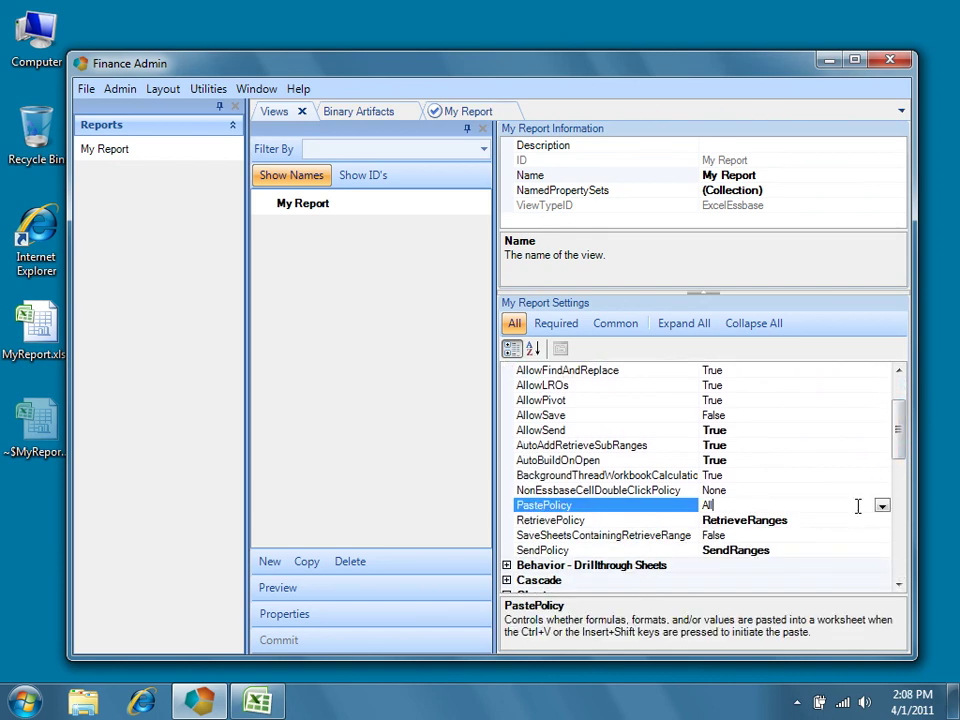
left_click(881, 506)
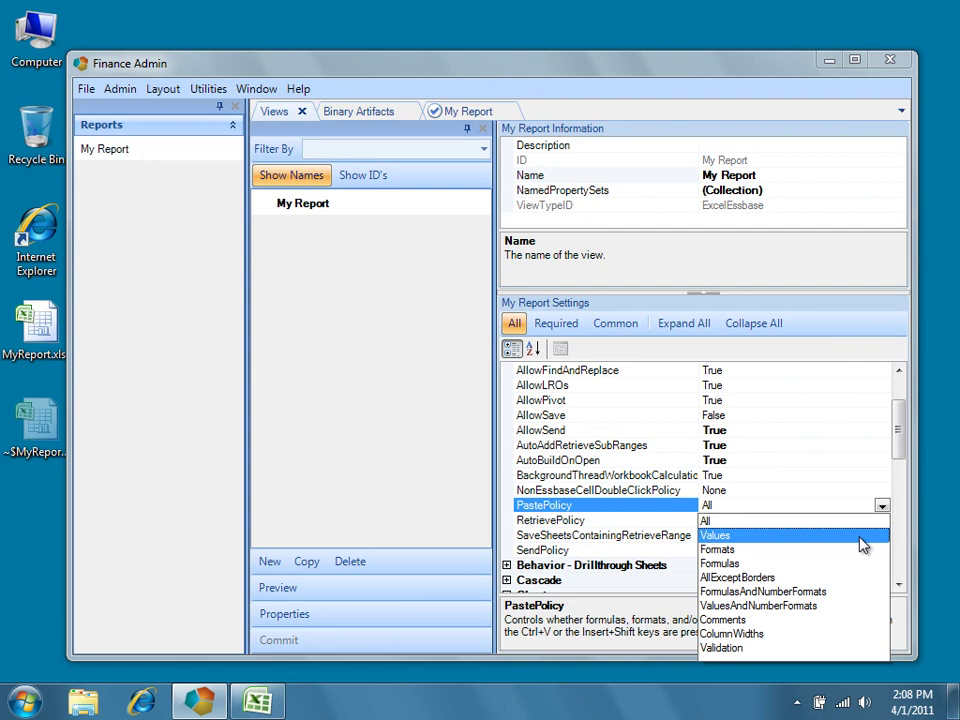
left_click(862, 544)
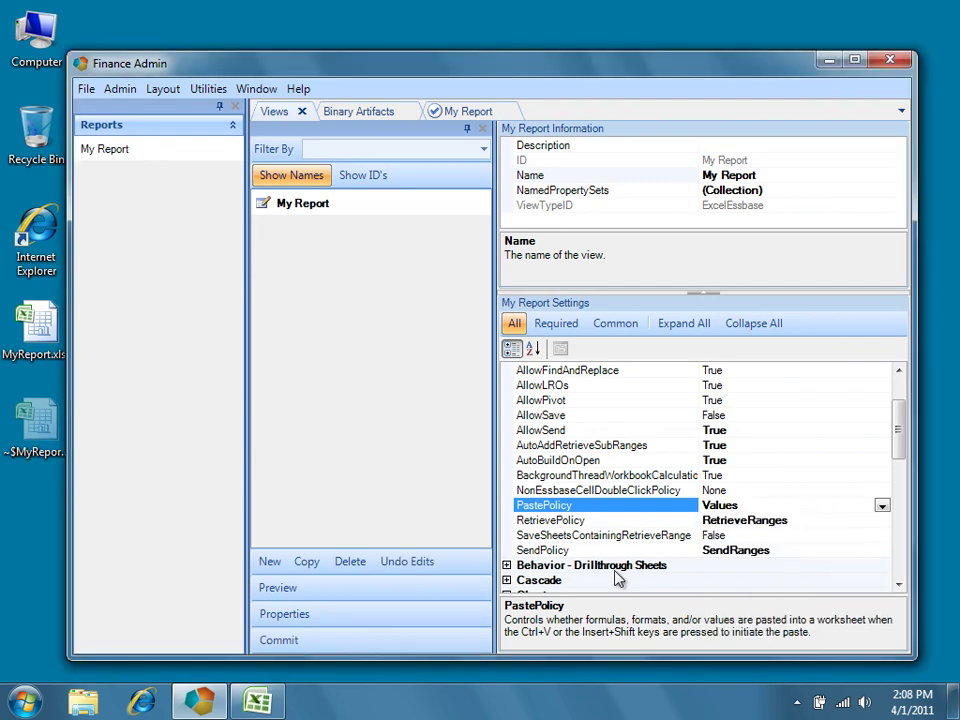
left_click(270, 638)
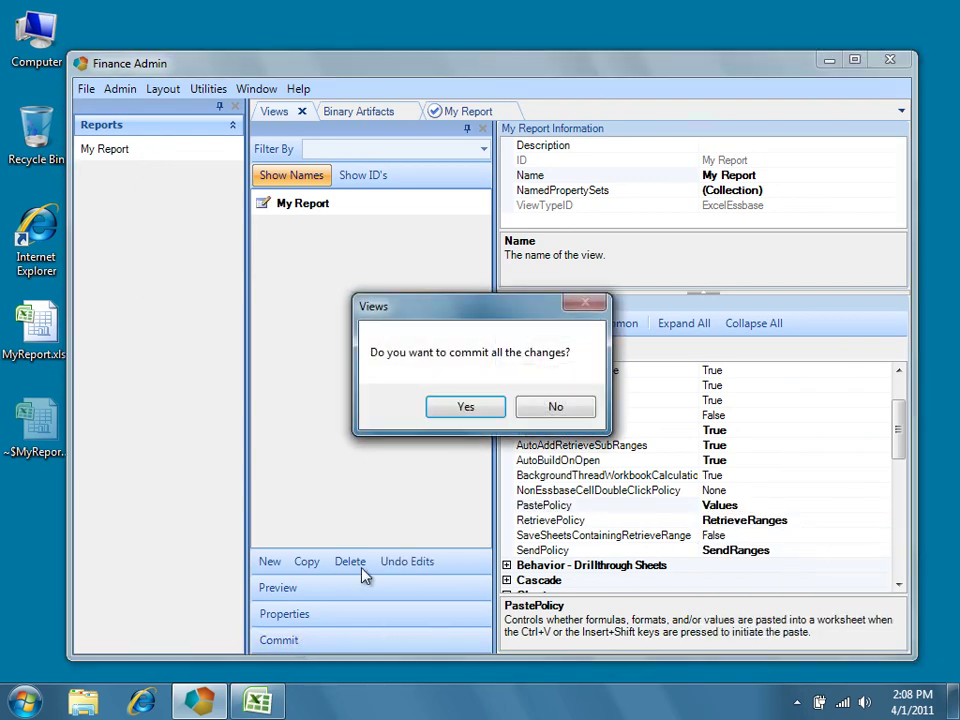
left_click(487, 405)
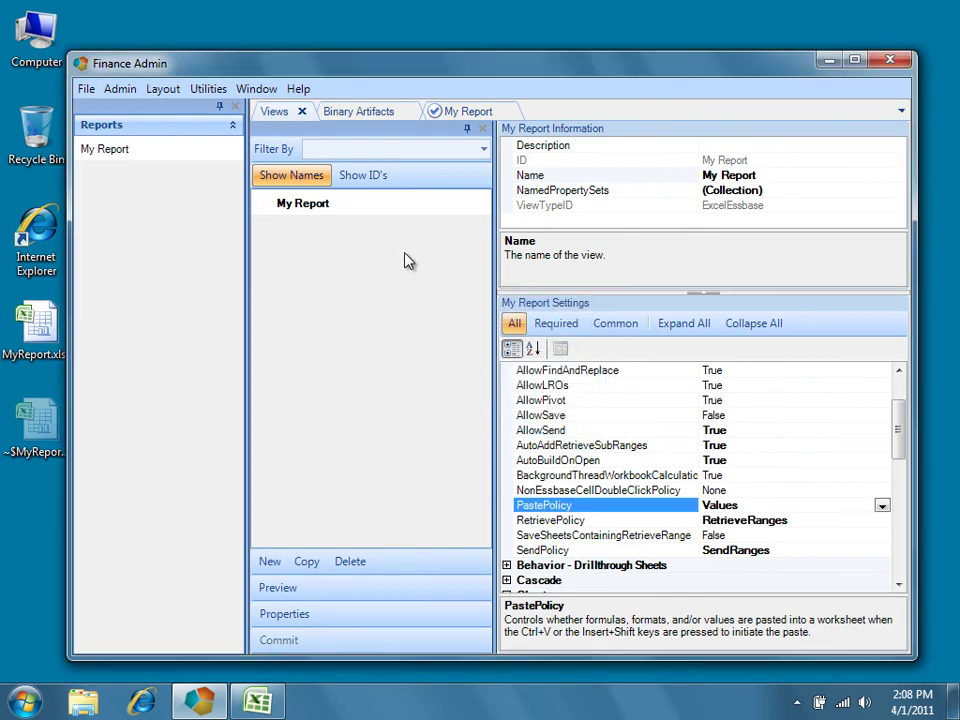
Return to the running My Report sheet showing drilled-down Cola Sales data at 60%
left_click(493, 117)
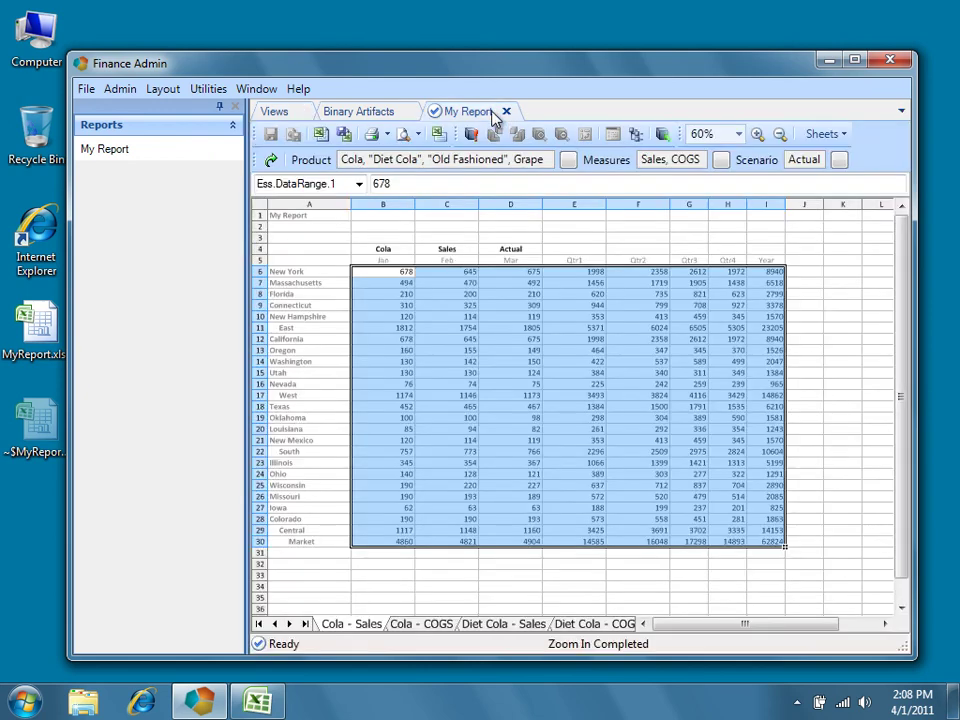